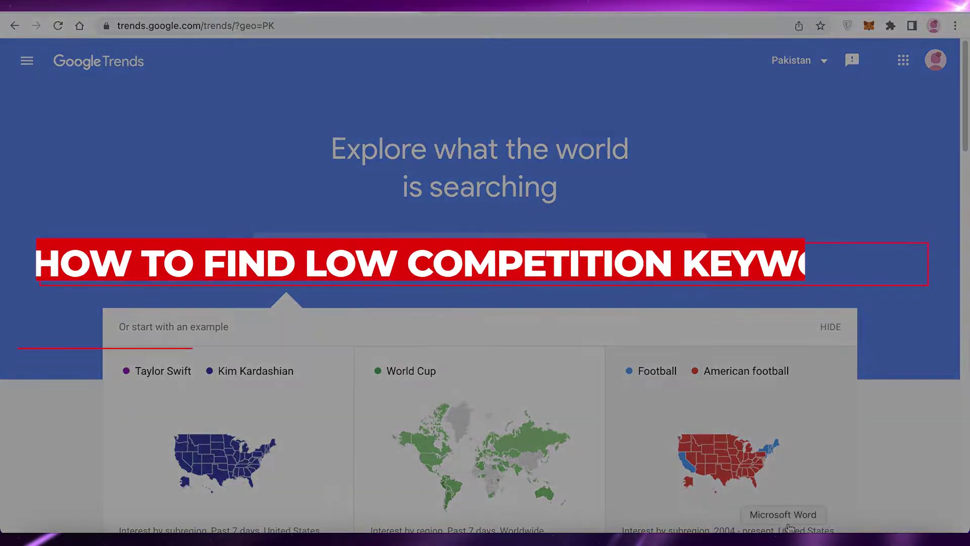
Browse the Google Trends home page, leaving the country selection unchanged
scroll(961, 249, "down", 1)
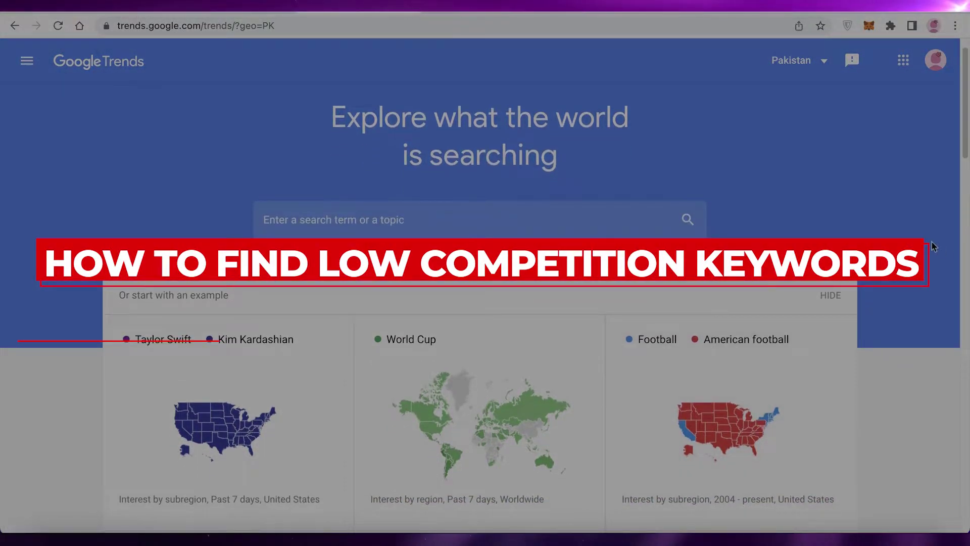
scroll(950, 258, "down", 3)
scroll(848, 159, "down", 2)
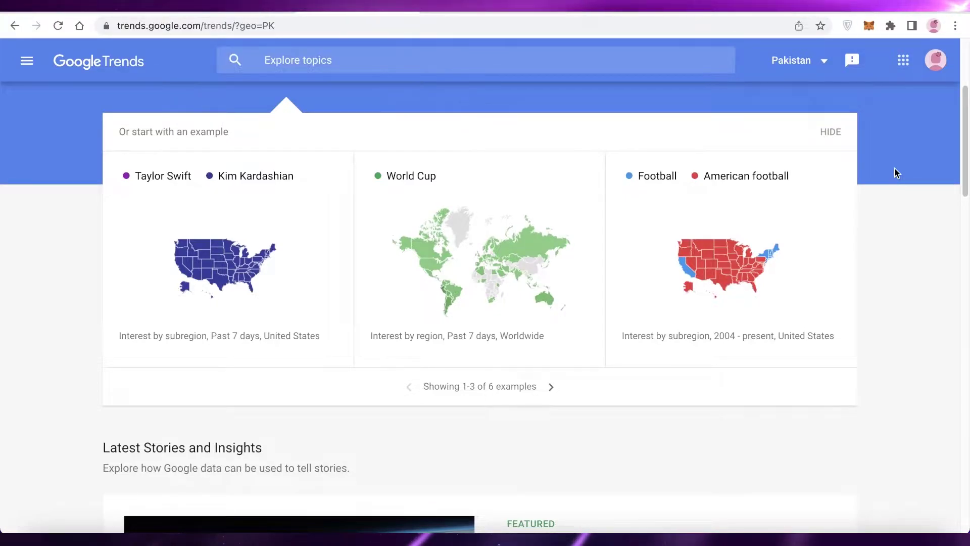
scroll(926, 162, "down", 10)
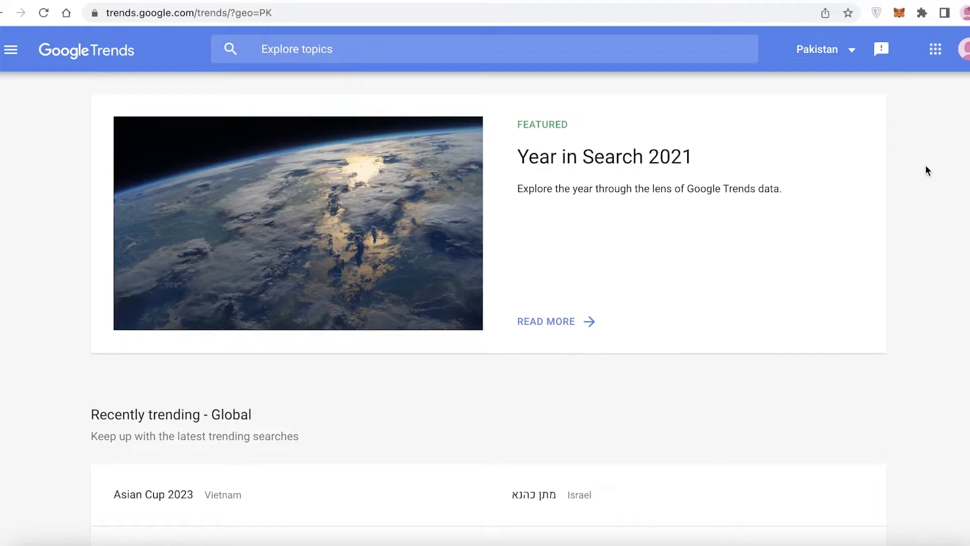
scroll(925, 166, "down", 5)
scroll(925, 167, "up", 1)
scroll(924, 166, "down", 7)
scroll(923, 166, "down", 7)
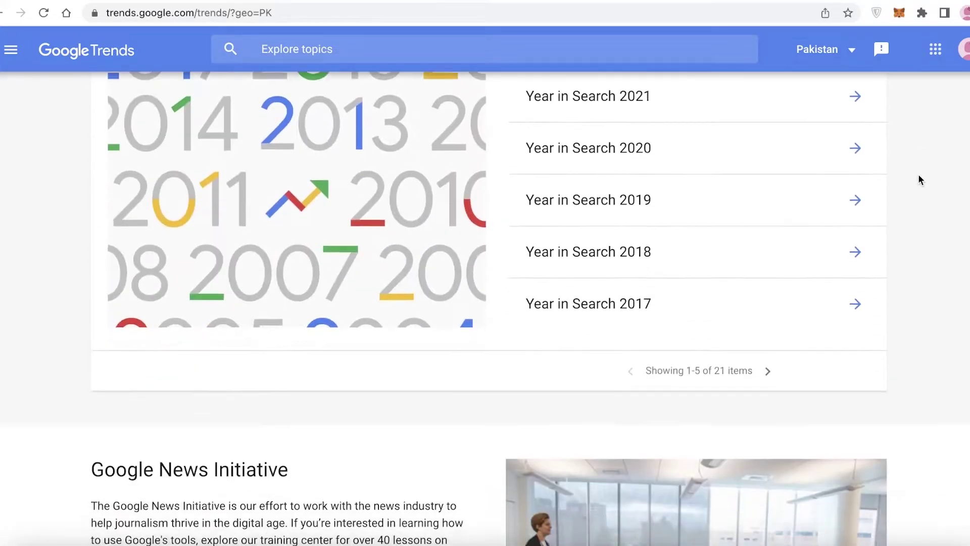
scroll(911, 177, "up", 20)
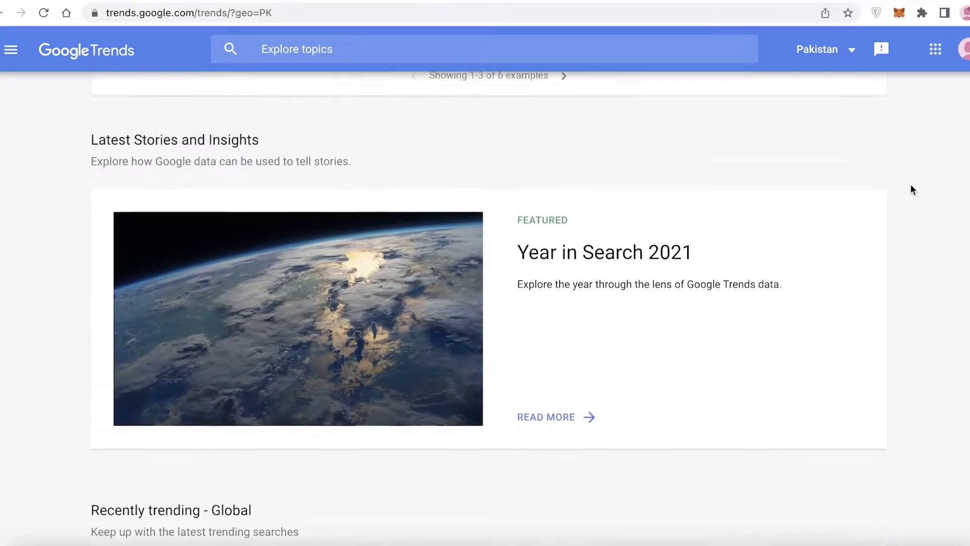
scroll(944, 116, "up", 6)
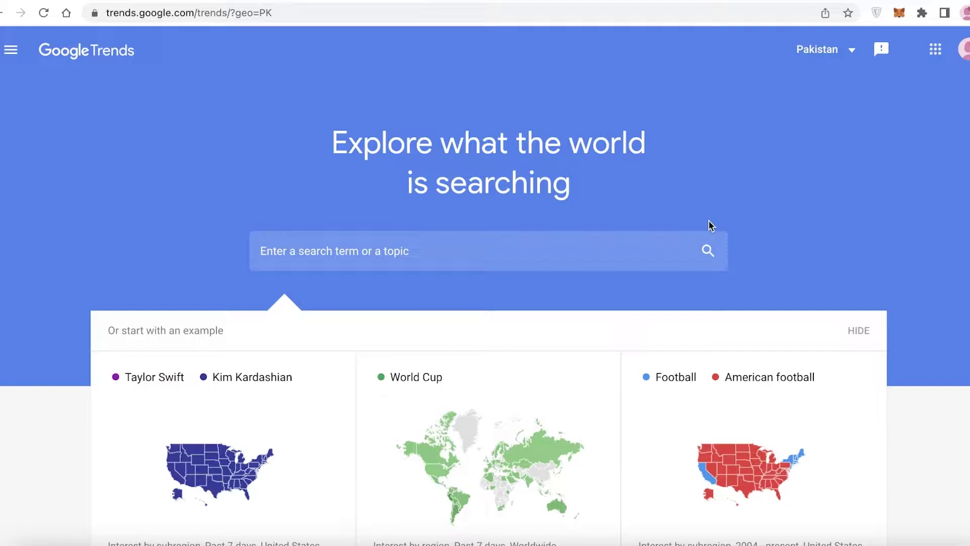
scroll(697, 242, "down", 1)
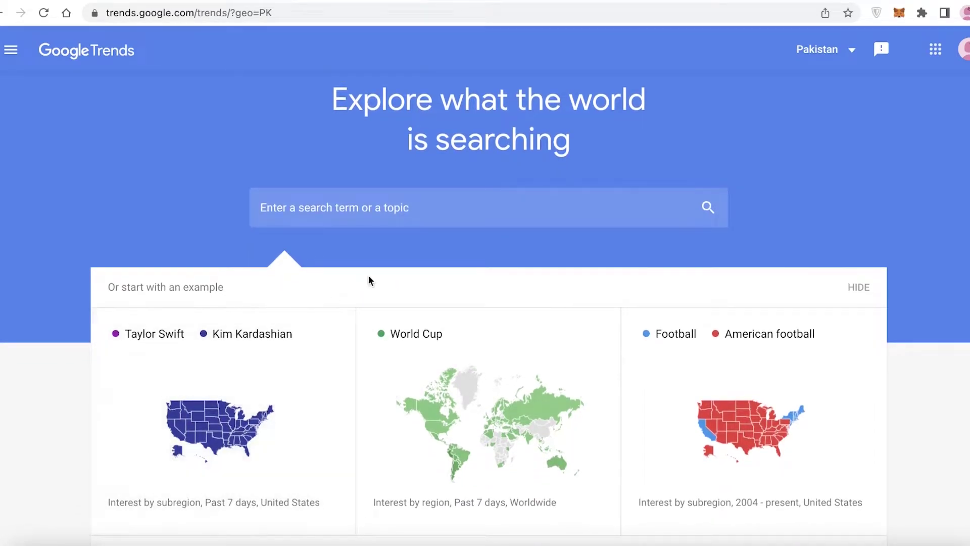
scroll(767, 258, "down", 3)
scroll(898, 266, "down", 3)
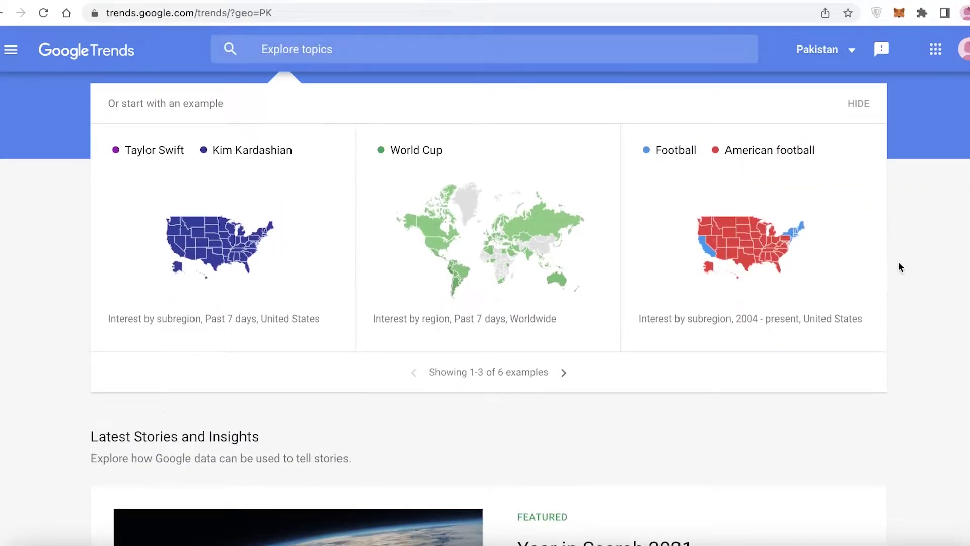
scroll(899, 263, "up", 4)
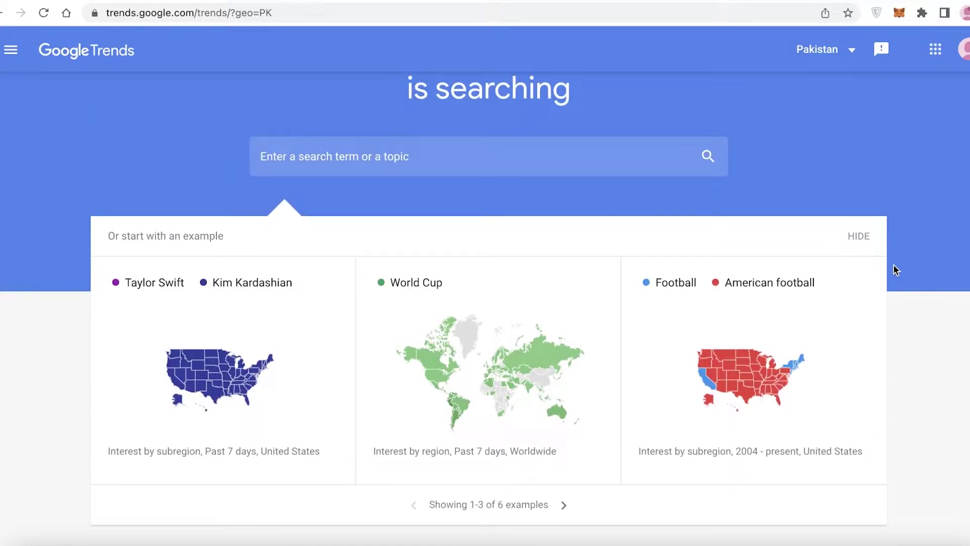
scroll(895, 264, "down", 5)
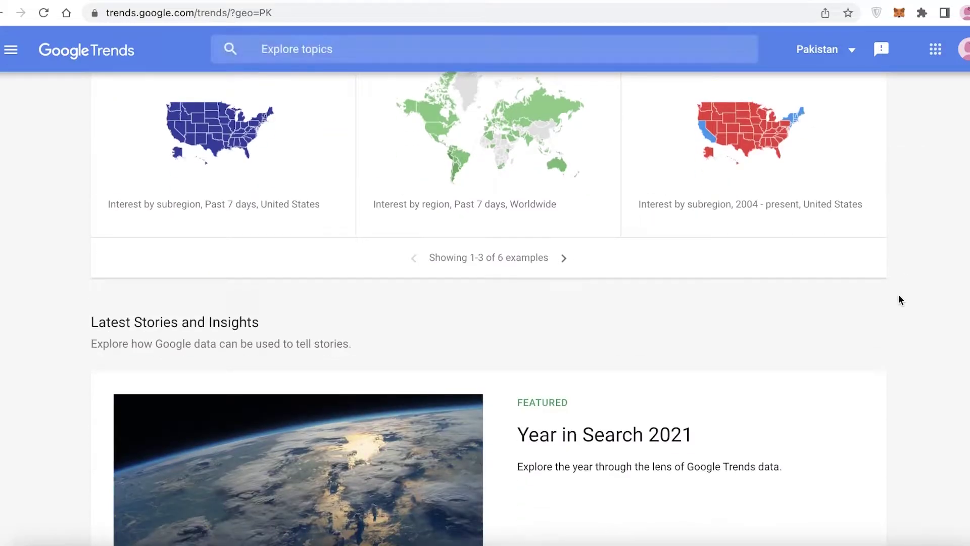
scroll(898, 294, "up", 3)
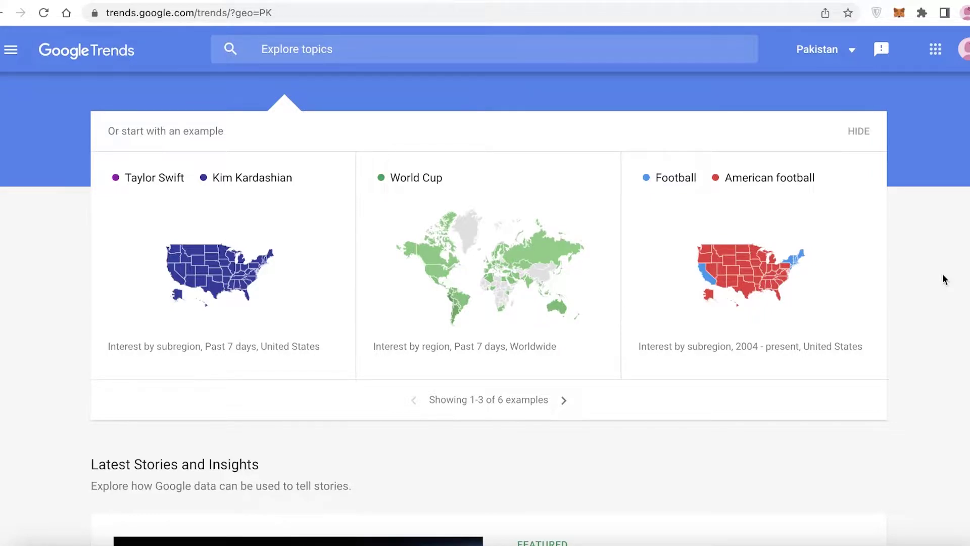
scroll(943, 277, "up", 4)
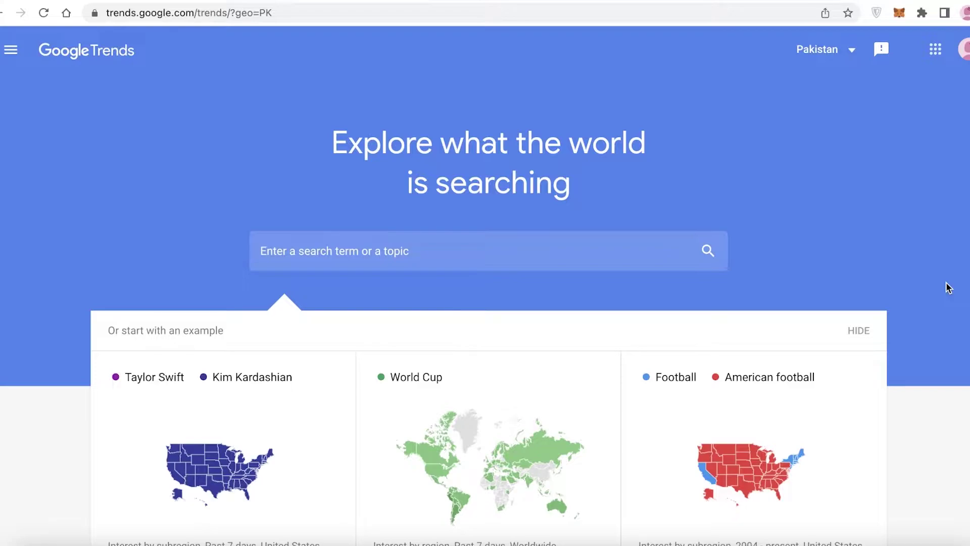
scroll(947, 287, "down", 3)
scroll(953, 423, "up", 3)
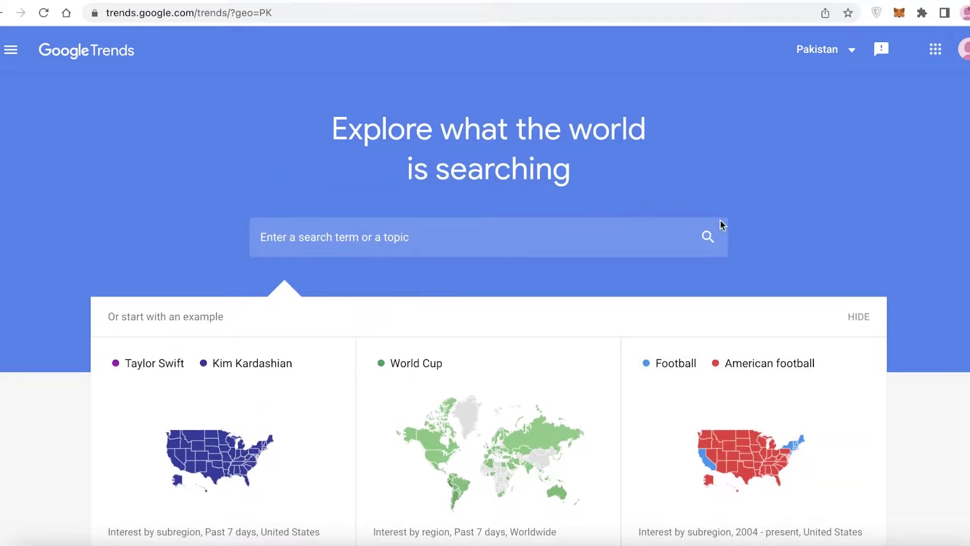
scroll(488, 211, "down", 10)
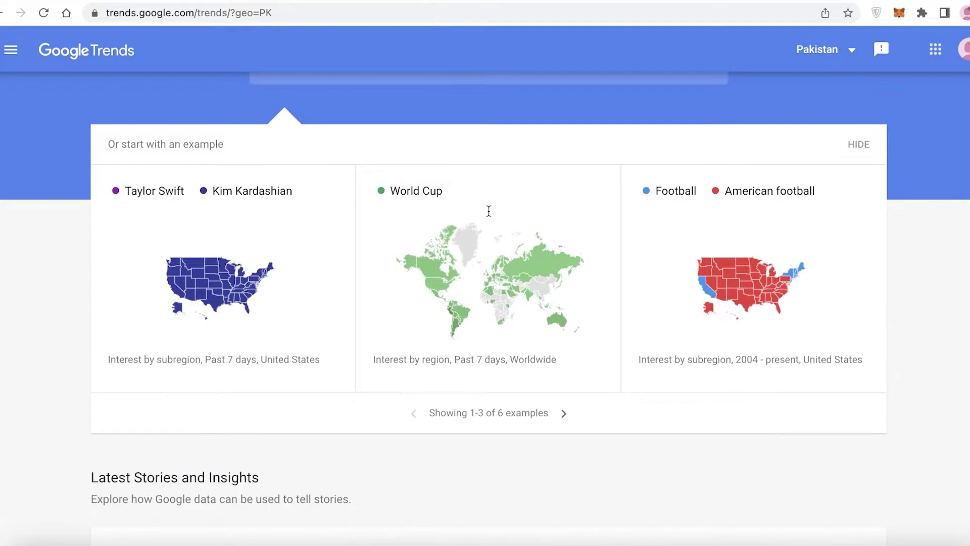
scroll(489, 216, "up", 10)
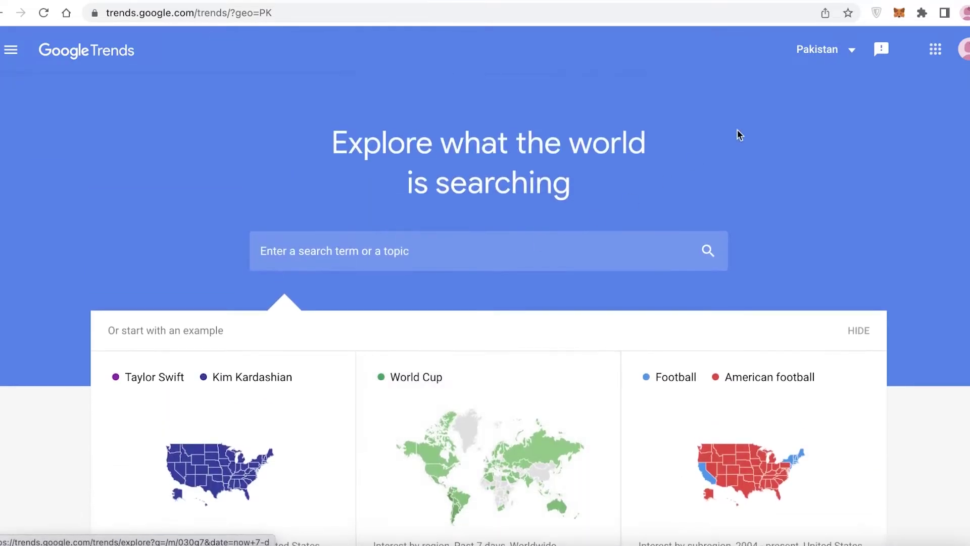
left_click(831, 49)
left_click(697, 162)
scroll(556, 187, "down", 8)
scroll(428, 202, "down", 10)
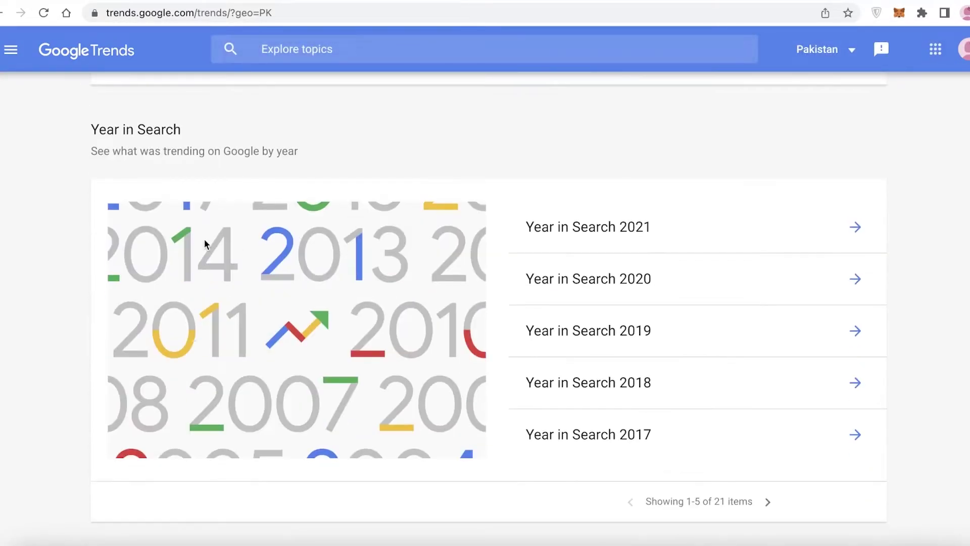
scroll(405, 229, "up", 20)
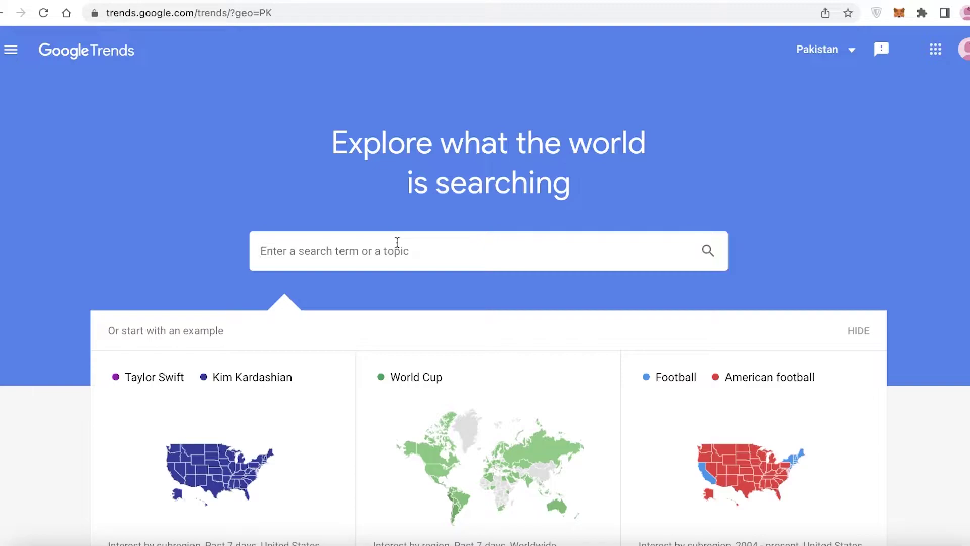
Search Google Trends for 'cake' and switch the location from Pakistan to Worldwide
type("cake")
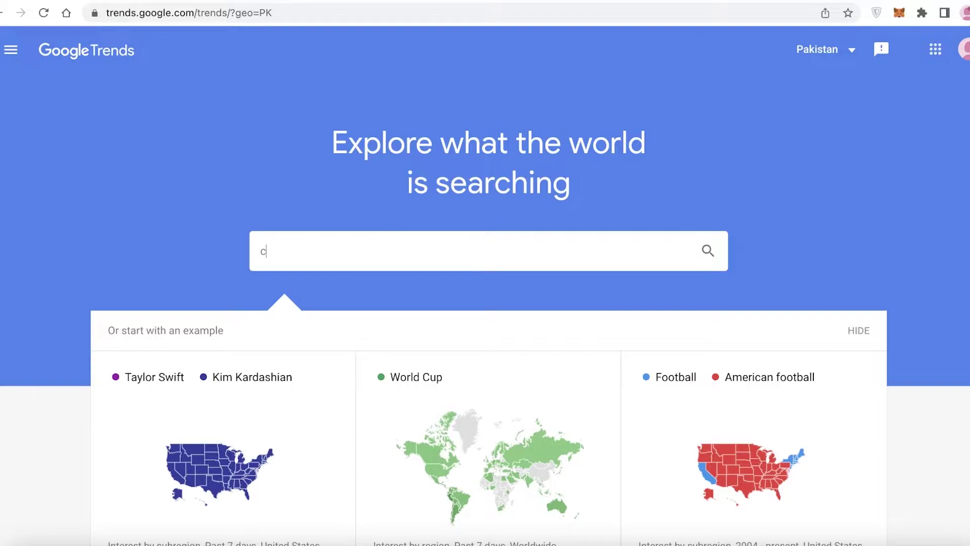
key("Return")
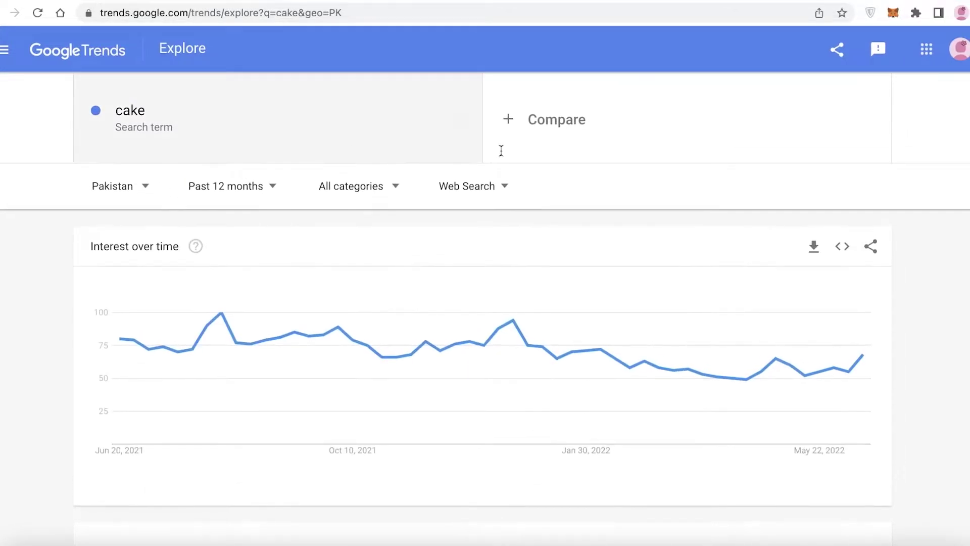
left_click(98, 188)
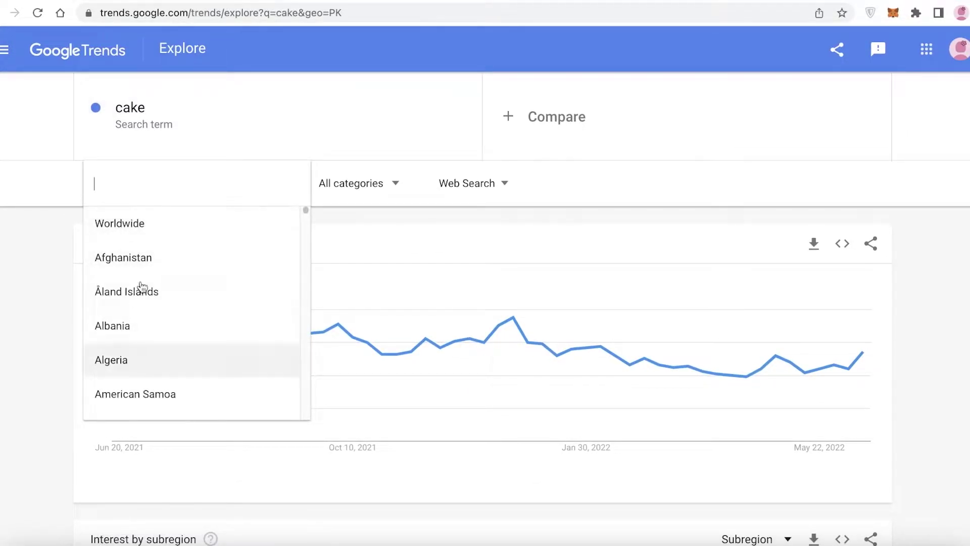
left_click(130, 223)
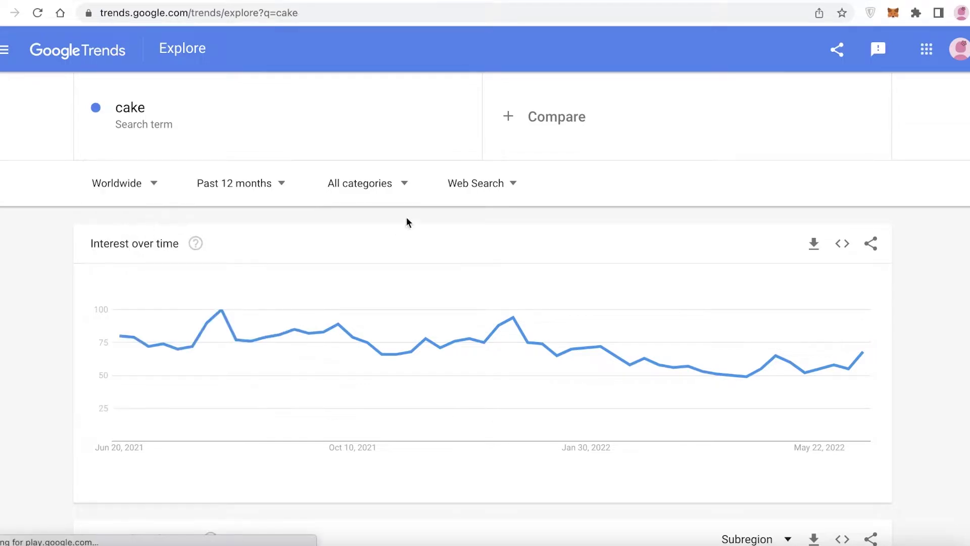
Keep the Past 12 months range, the default category and Web Search as the source
left_click(254, 198)
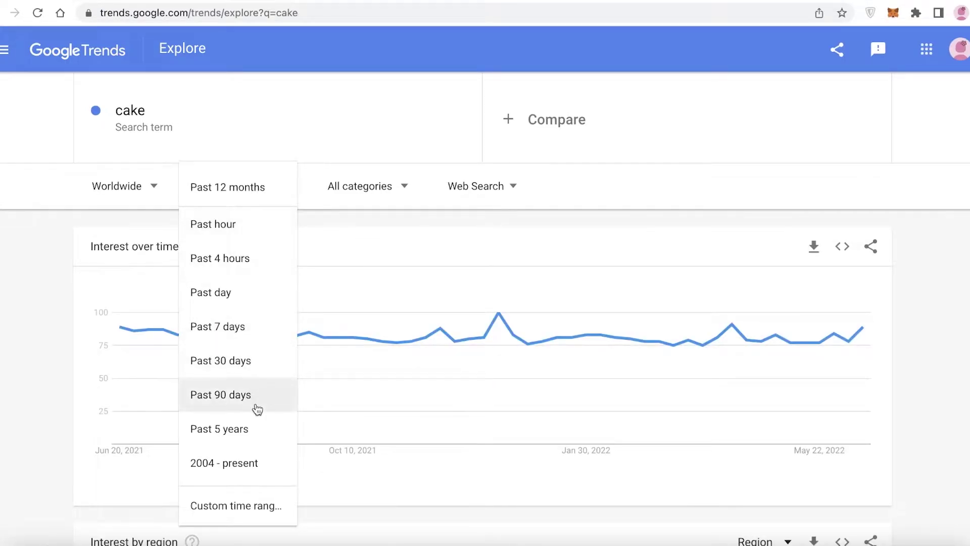
left_click(256, 176)
left_click(331, 186)
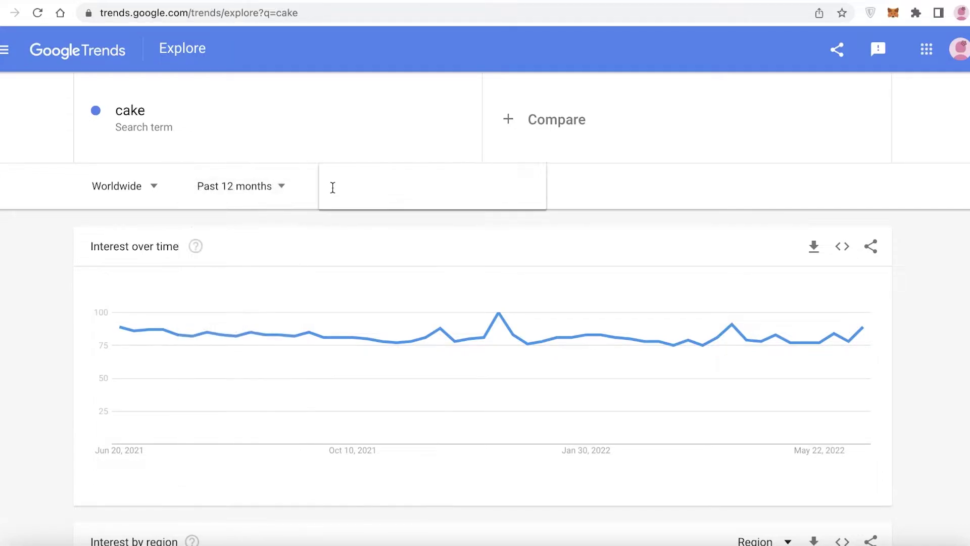
left_click(596, 209)
left_click(508, 198)
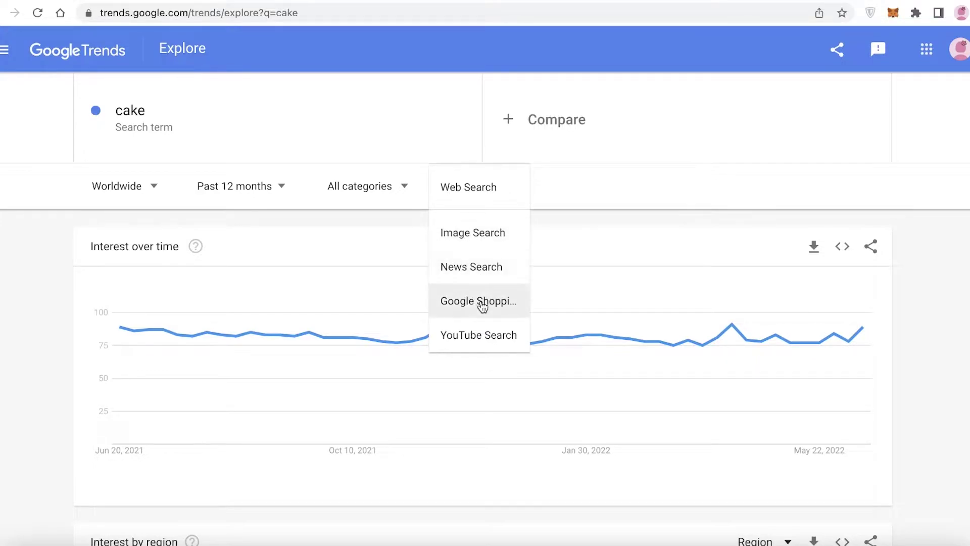
left_click(602, 243)
scroll(216, 234, "down", 3)
Scroll past the cake charts and region list to rising related queries led by 'bentô cake'
scroll(341, 185, "up", 2)
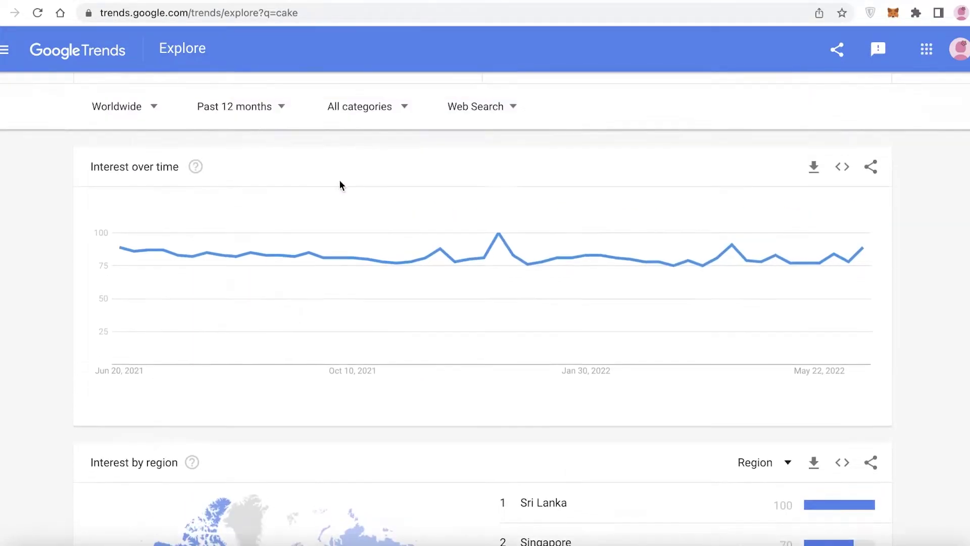
scroll(339, 185, "up", 2)
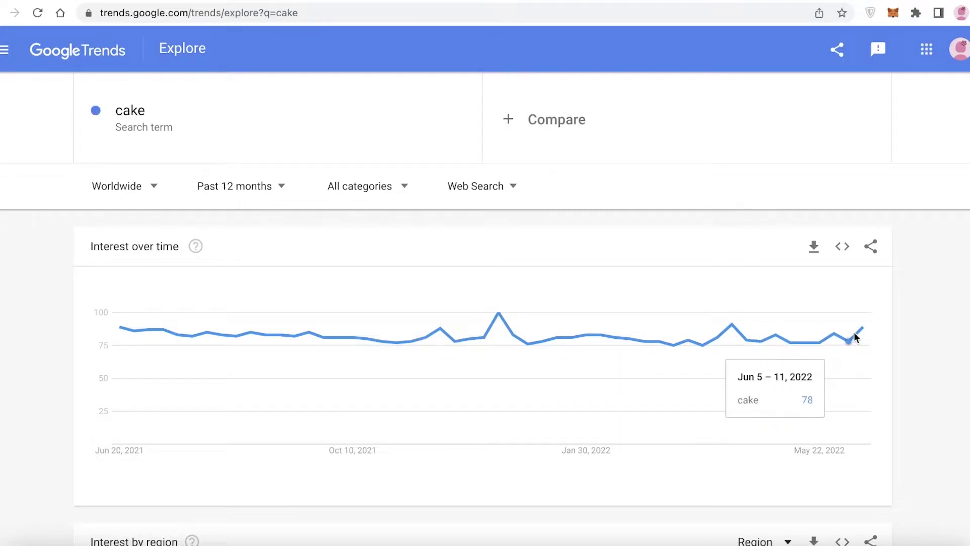
scroll(865, 331, "down", 10)
scroll(525, 236, "up", 2)
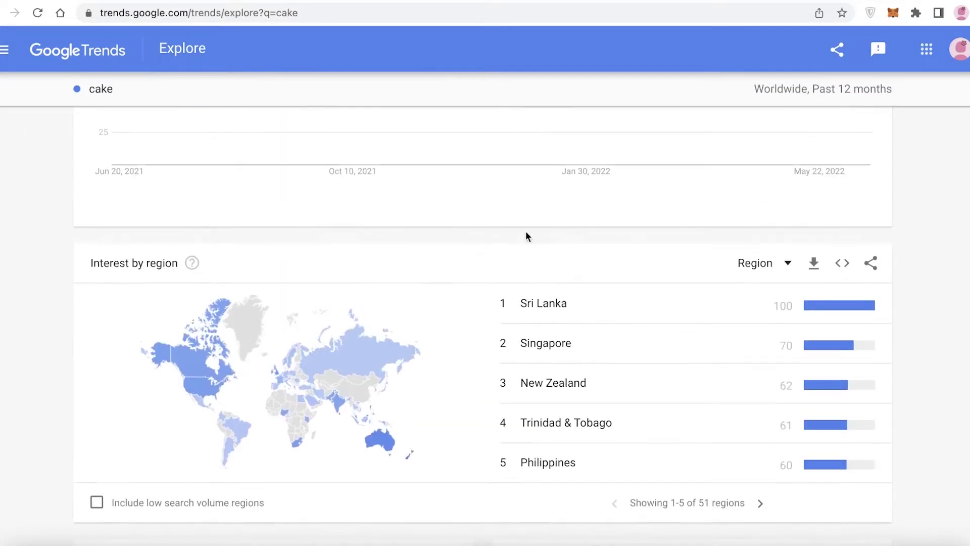
scroll(525, 237, "up", 5)
scroll(312, 229, "down", 3)
scroll(298, 242, "up", 3)
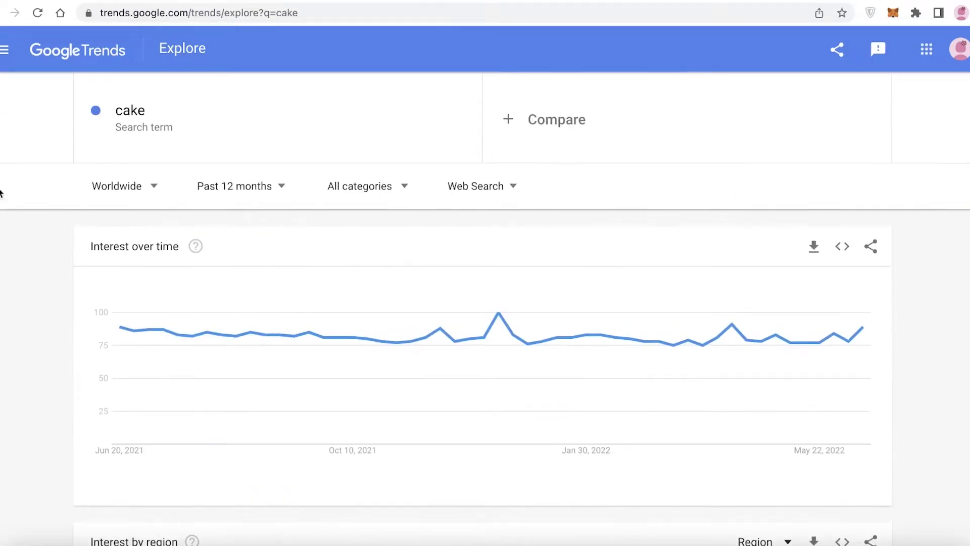
scroll(157, 227, "down", 3)
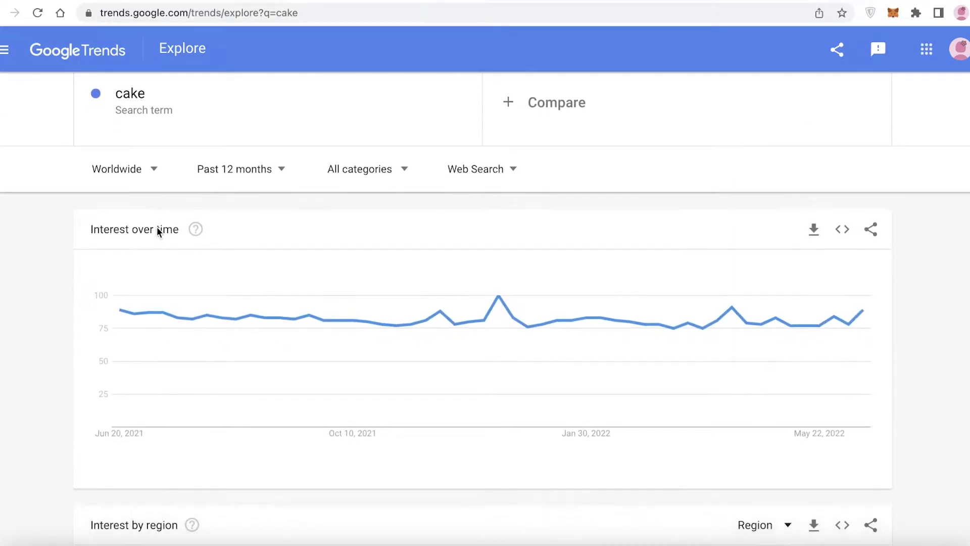
scroll(763, 223, "up", 3)
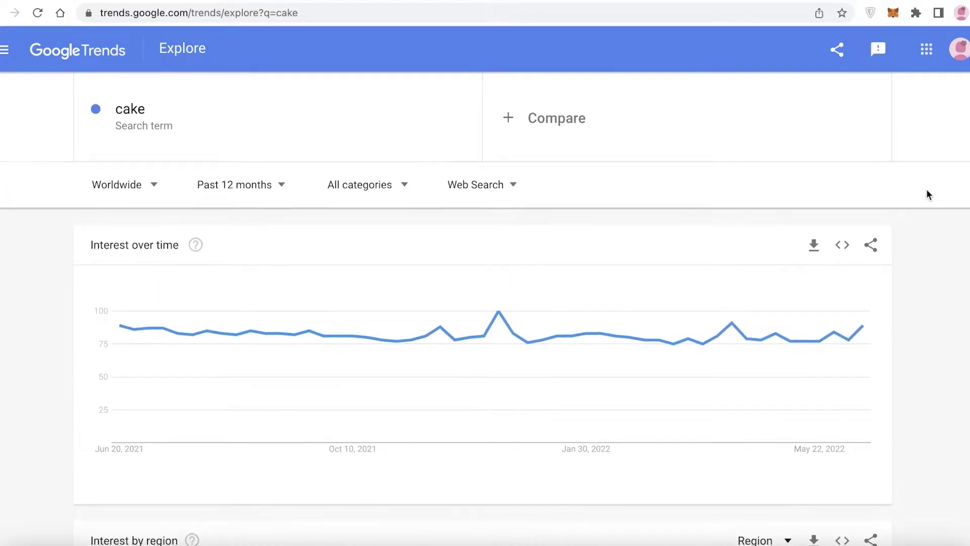
scroll(763, 184, "down", 3)
scroll(455, 121, "down", 10)
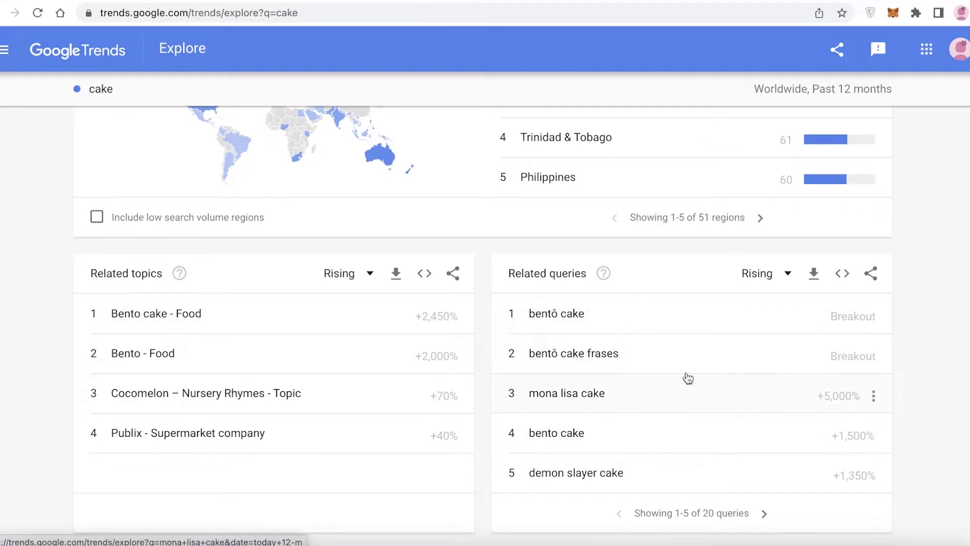
left_click(766, 517)
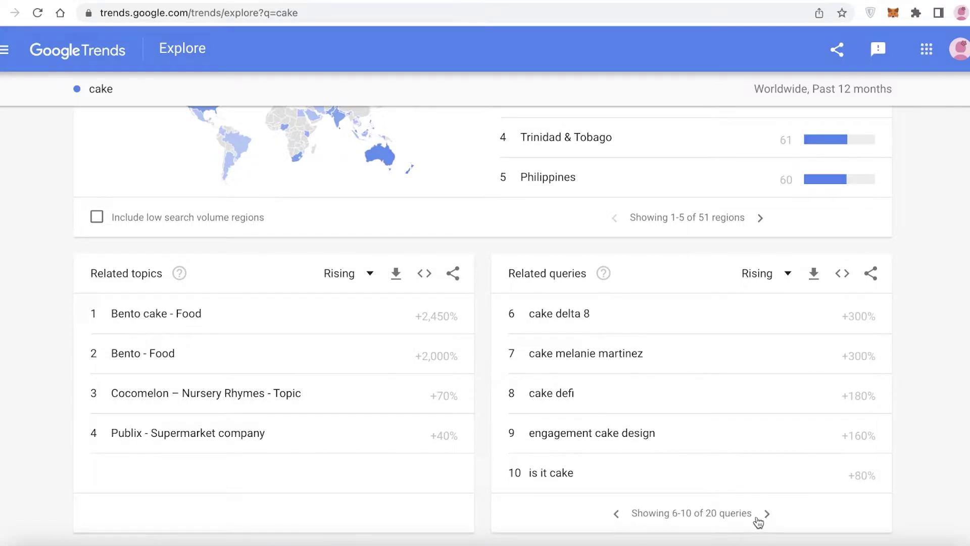
left_click(613, 522)
left_click(514, 317)
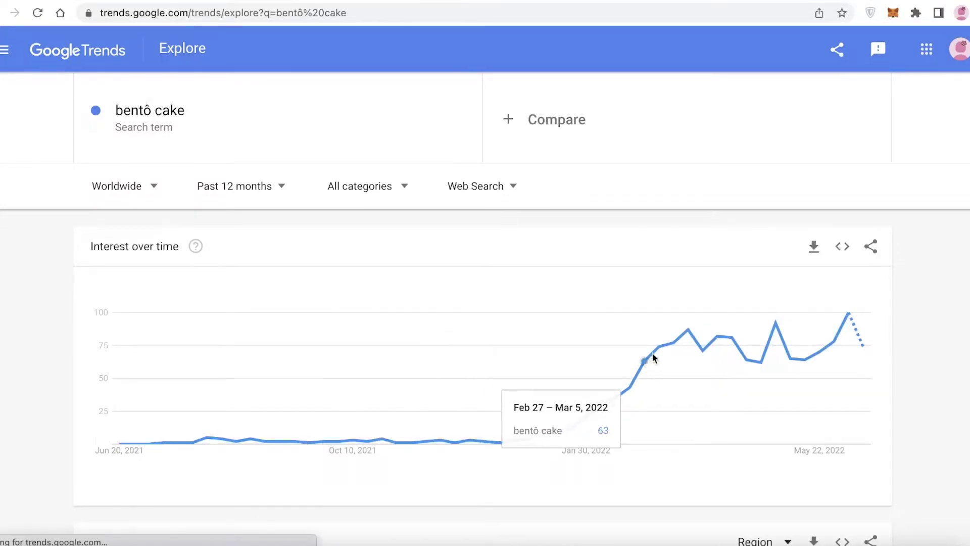
scroll(864, 312, "down", 3)
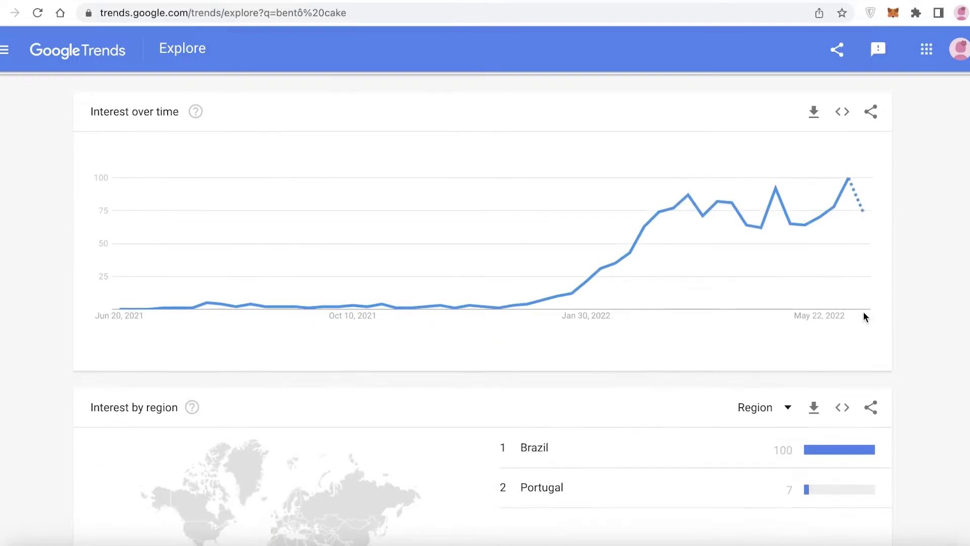
scroll(258, 301, "up", 3)
scroll(467, 216, "down", 9)
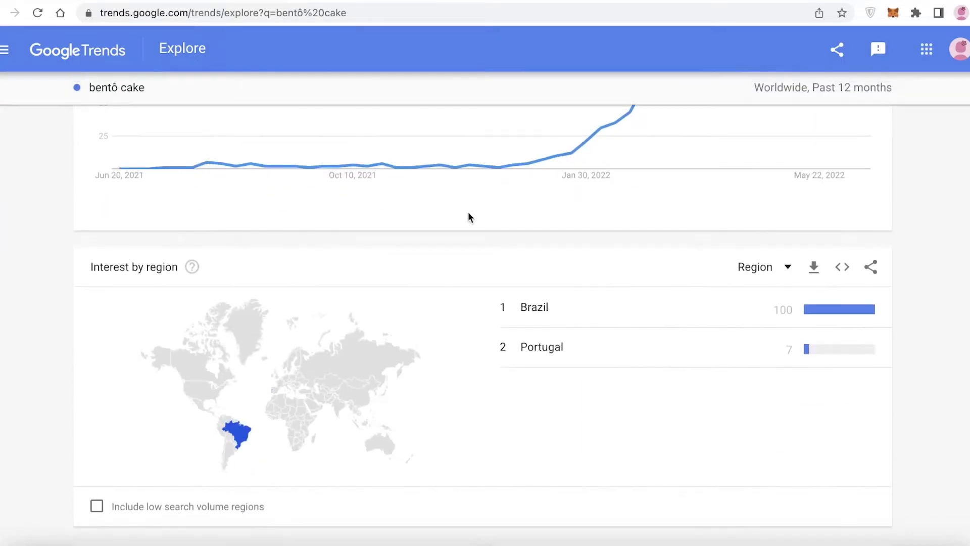
scroll(483, 320, "down", 2)
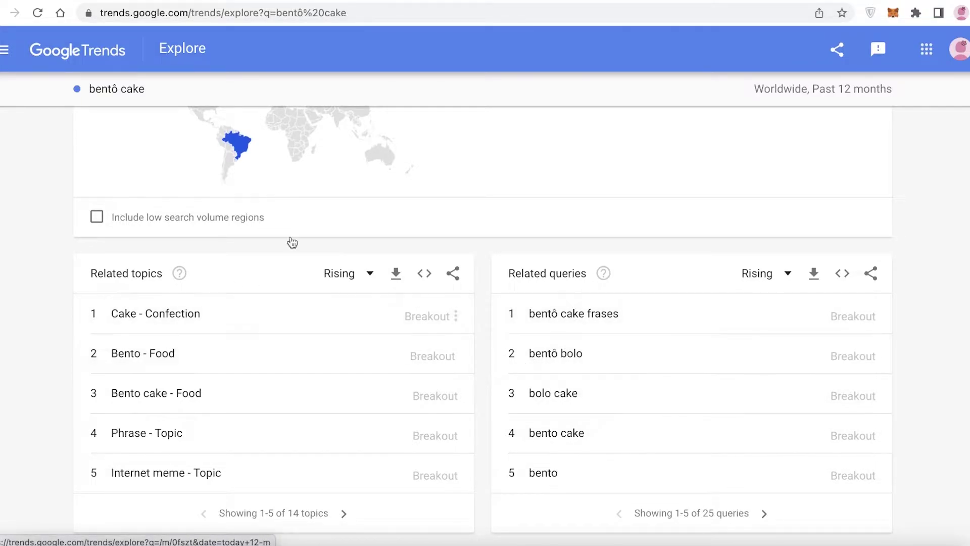
scroll(293, 243, "up", 8)
scroll(292, 243, "down", 5)
scroll(928, 255, "down", 3)
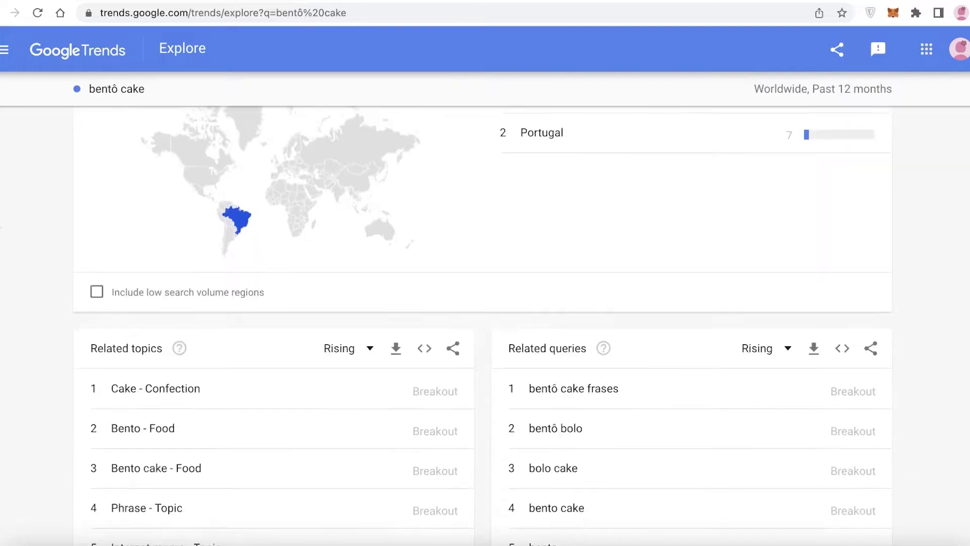
scroll(926, 253, "up", 7)
scroll(909, 218, "up", 3)
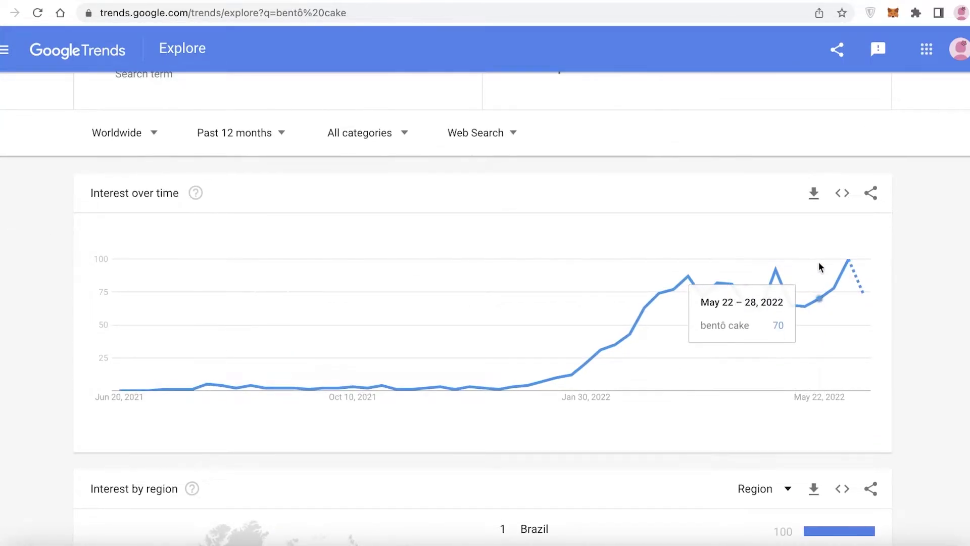
scroll(833, 275, "down", 10)
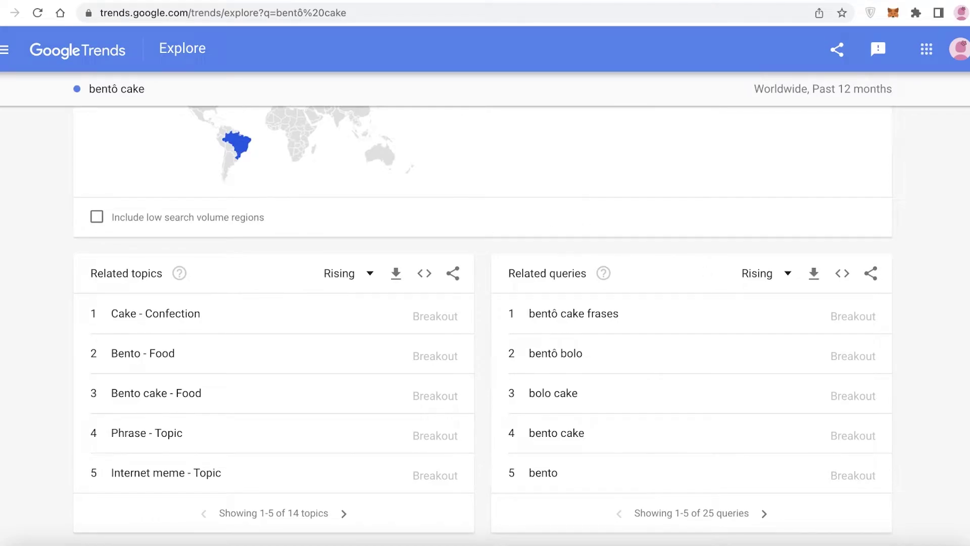
key("alt+Left")
scroll(528, 265, "down", 10)
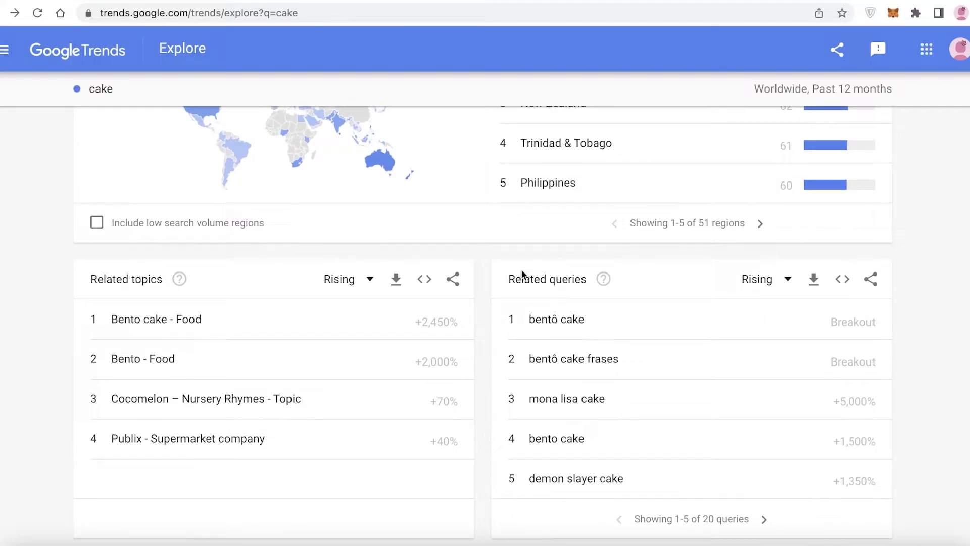
Open the trend results for the rising query 'bentô cake' from Related queries
scroll(522, 274, "up", 10)
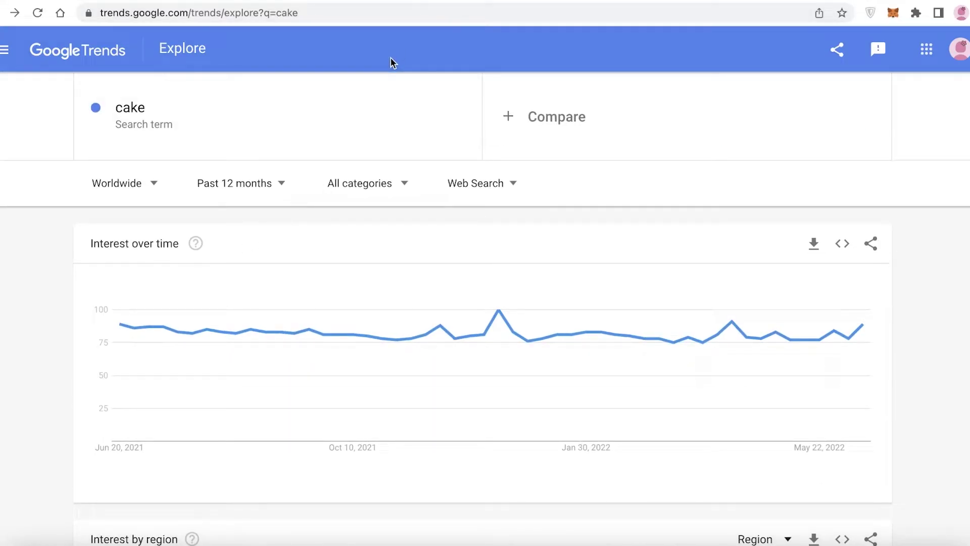
scroll(390, 60, "down", 10)
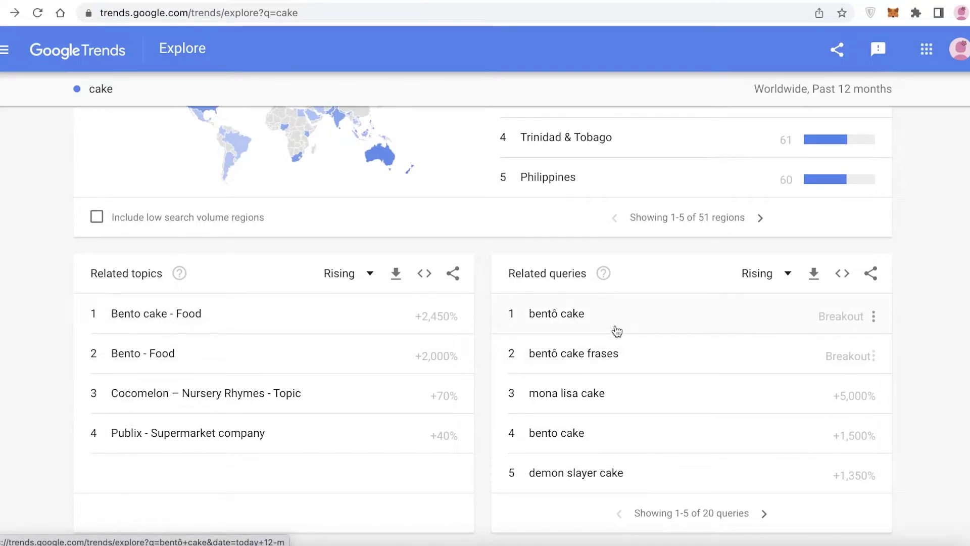
left_click(617, 327)
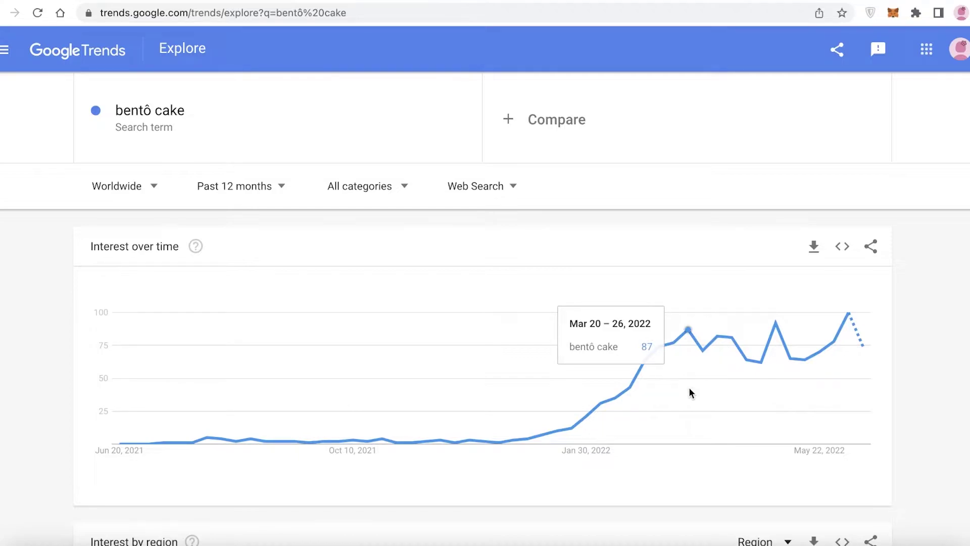
Review the 'bentô cake' interest chart, then move to Keyword Tool's Google keyword search
scroll(667, 328, "down", 8)
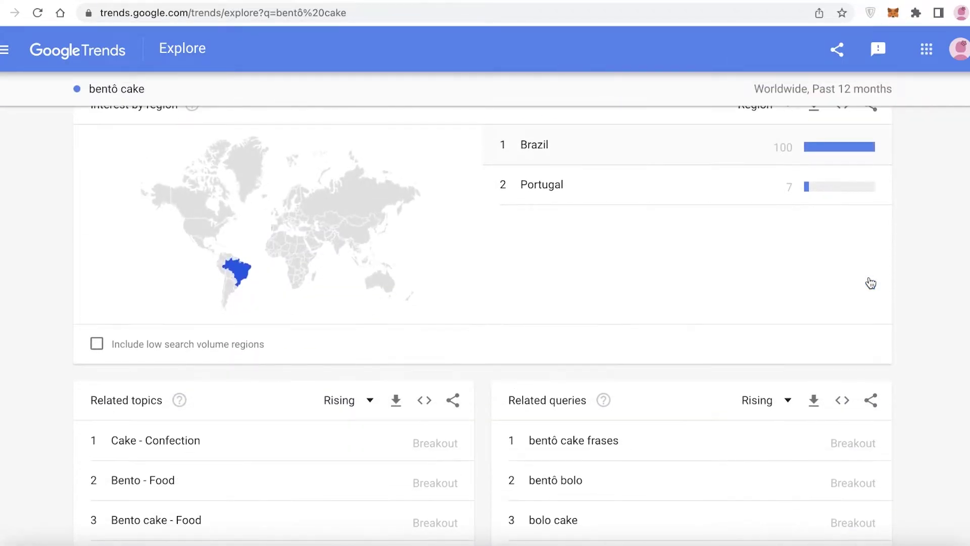
scroll(351, 404, "up", 2)
scroll(568, 217, "down", 4)
scroll(567, 217, "up", 10)
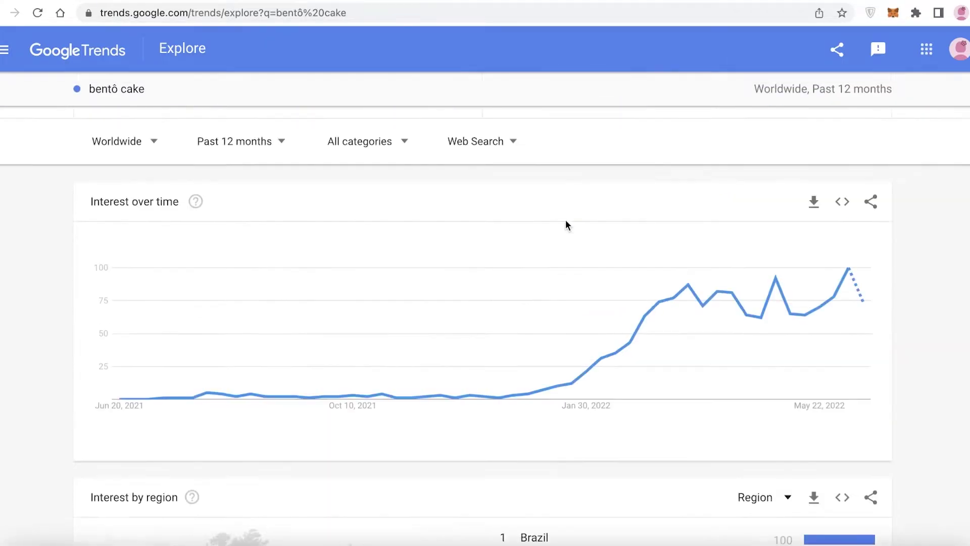
scroll(568, 230, "up", 2)
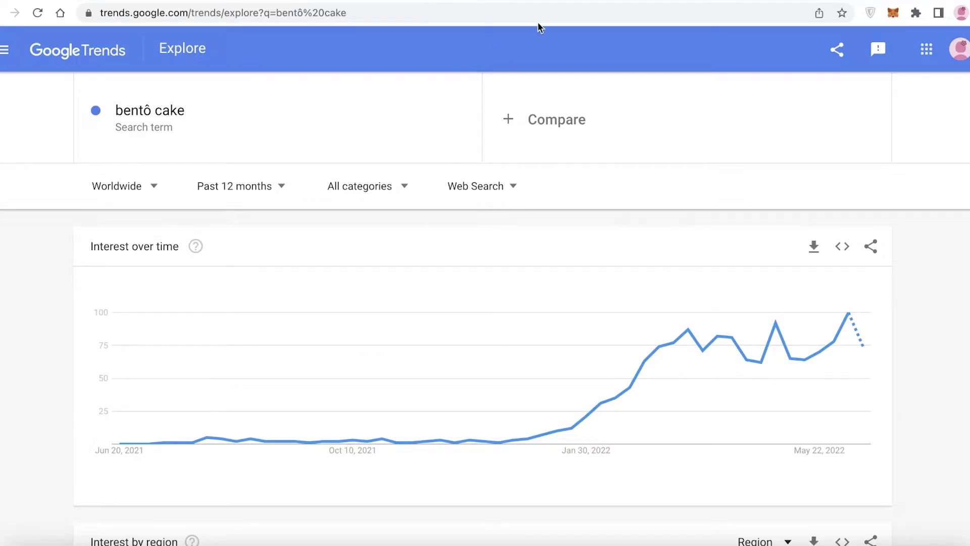
left_click(606, 1)
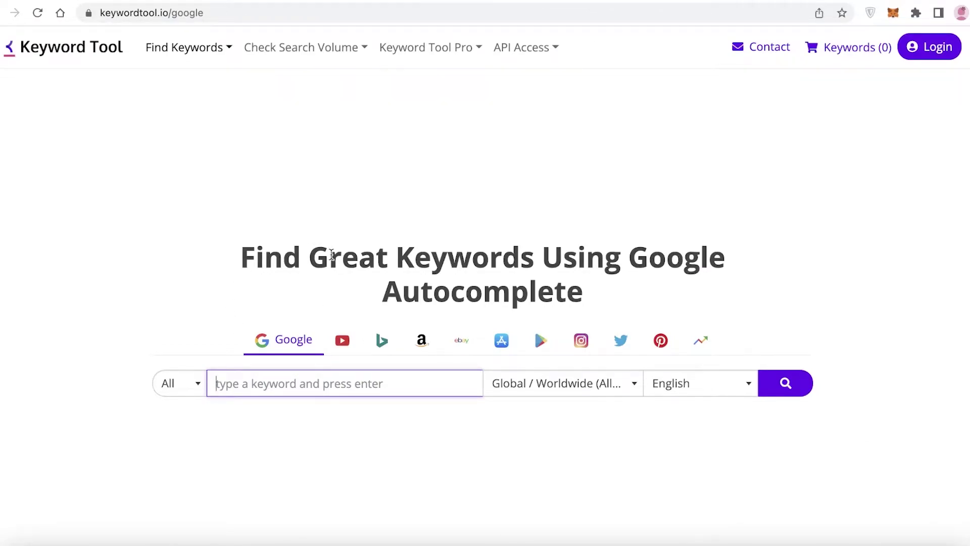
Run a Keyword Tool Google autocomplete search for 'bento cake'
scroll(332, 254, "down", 3)
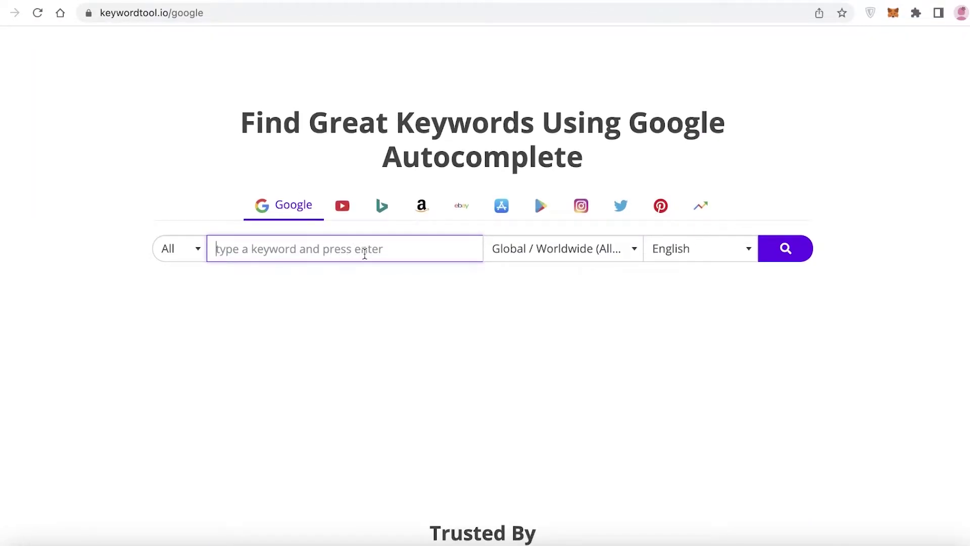
type("be")
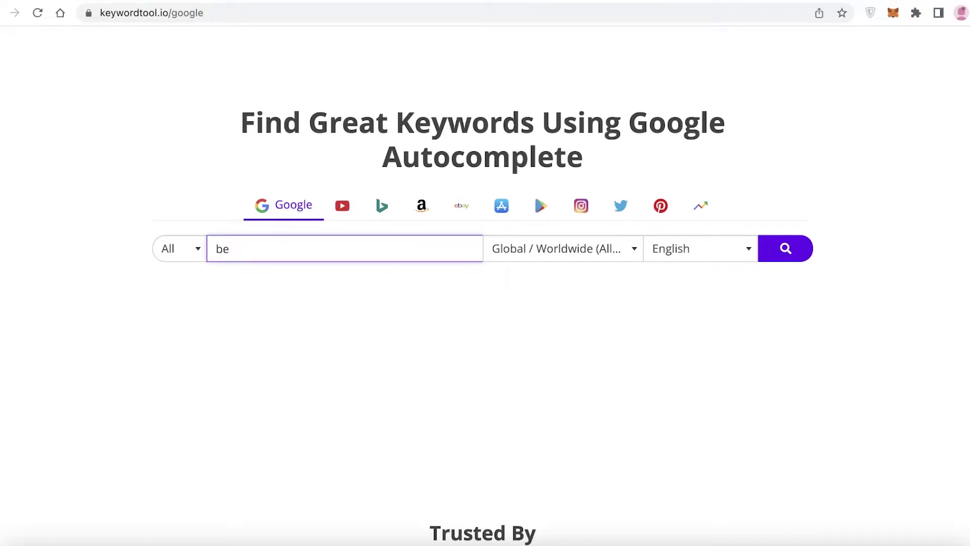
type("nto cake")
key("Return")
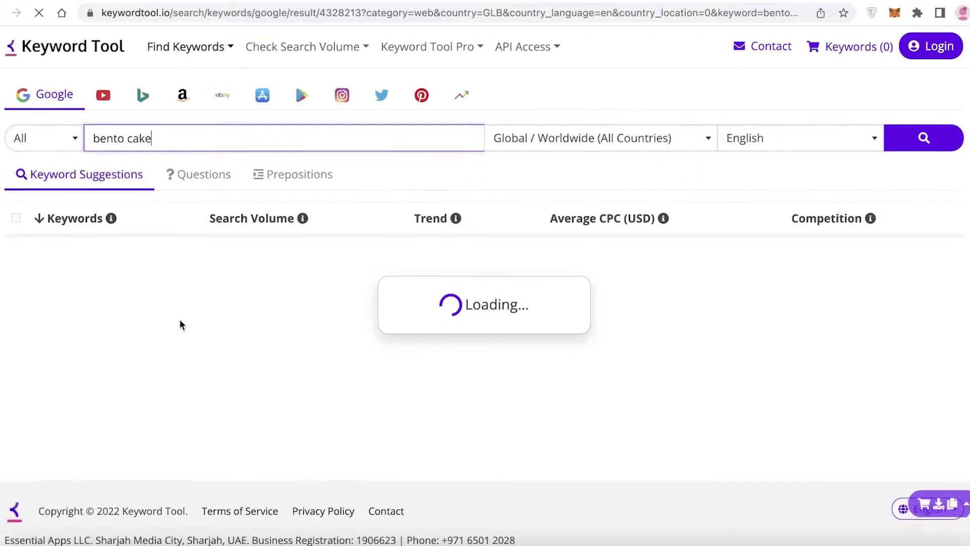
Scroll through the 'bento cake' keyword suggestions list
scroll(178, 242, "down", 5)
scroll(172, 245, "up", 5)
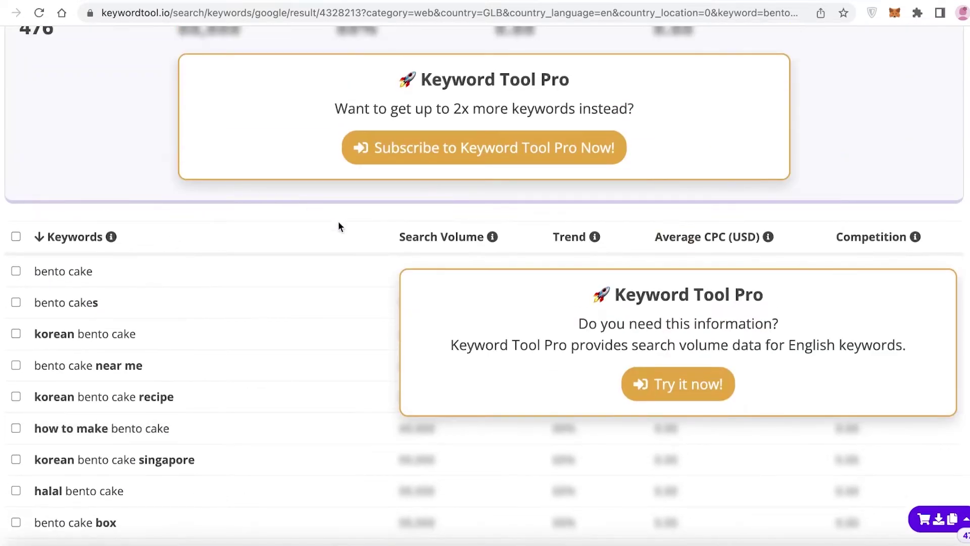
scroll(109, 338, "down", 6)
scroll(109, 338, "down", 15)
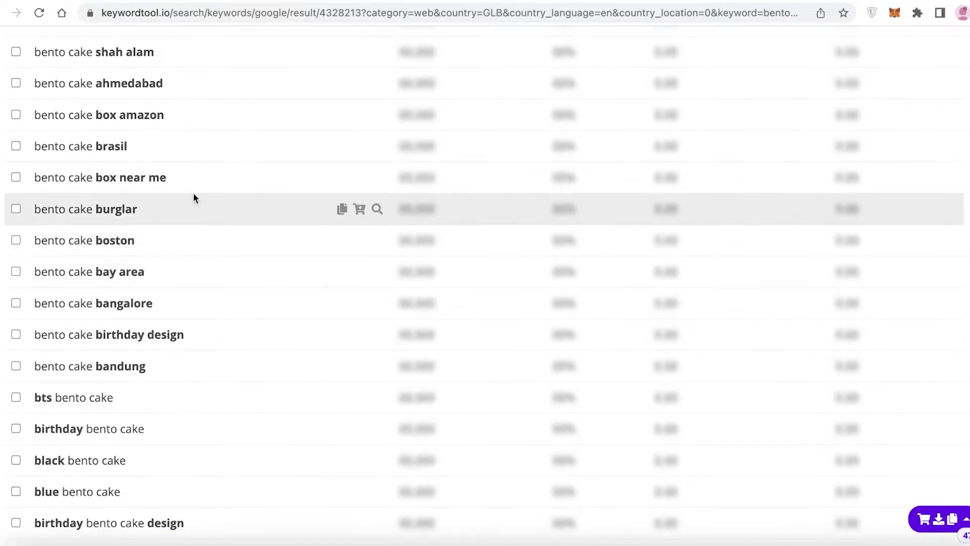
scroll(147, 273, "up", 4)
scroll(76, 348, "up", 15)
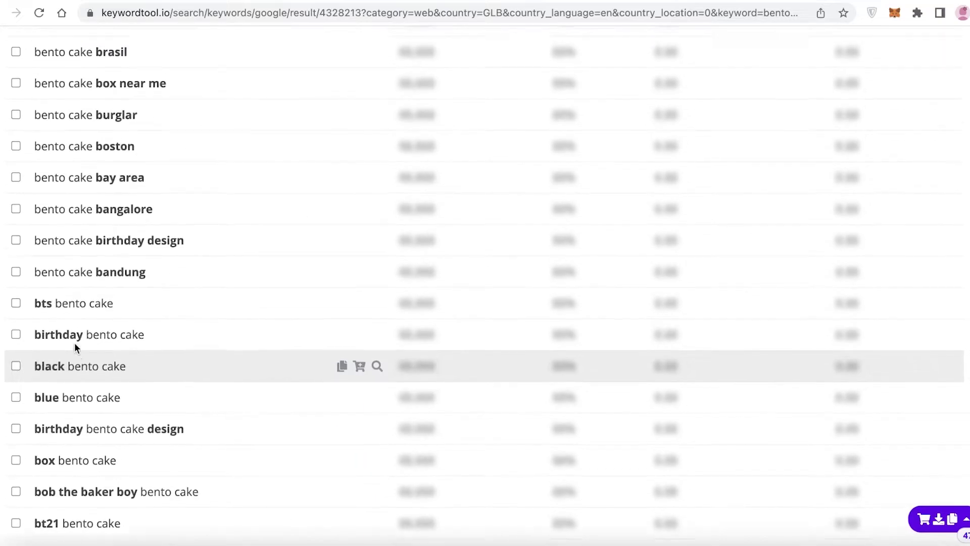
scroll(47, 311, "down", 3)
scroll(47, 311, "down", 3)
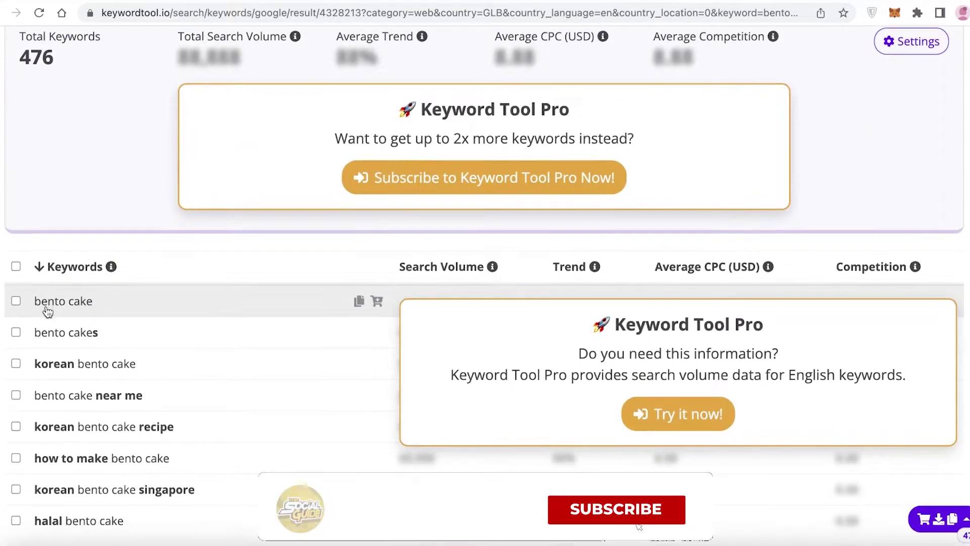
scroll(55, 283, "down", 8)
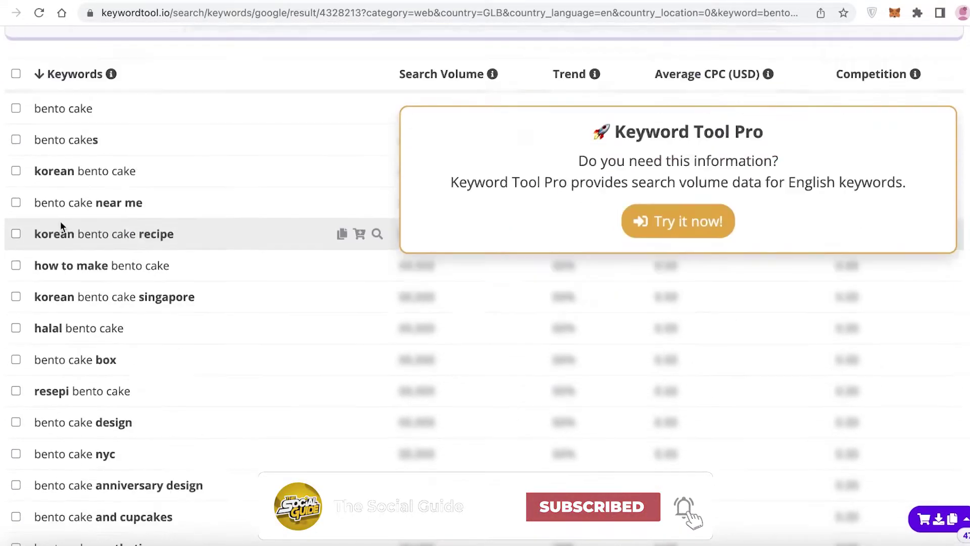
scroll(46, 397, "up", 15)
scroll(48, 449, "down", 20)
scroll(51, 425, "down", 10)
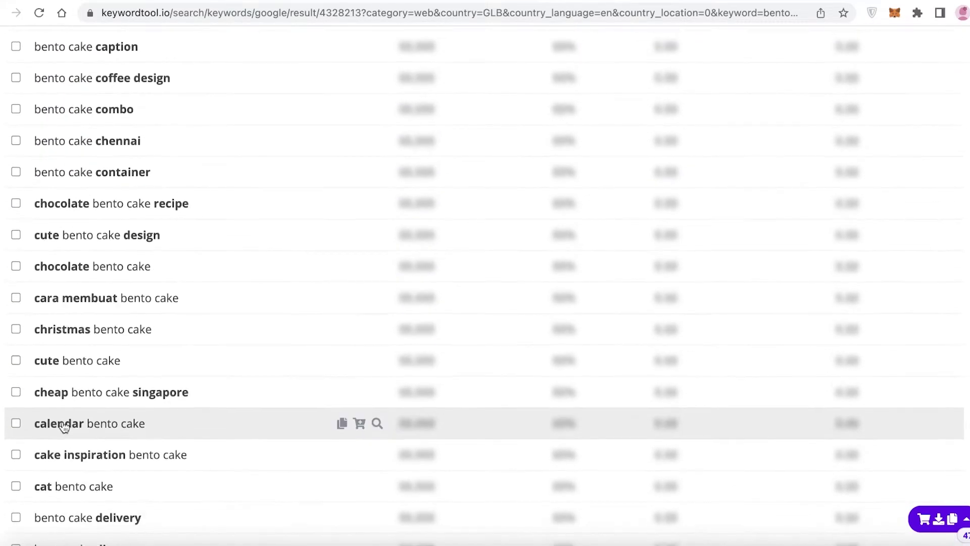
scroll(66, 424, "up", 20)
scroll(78, 431, "up", 5)
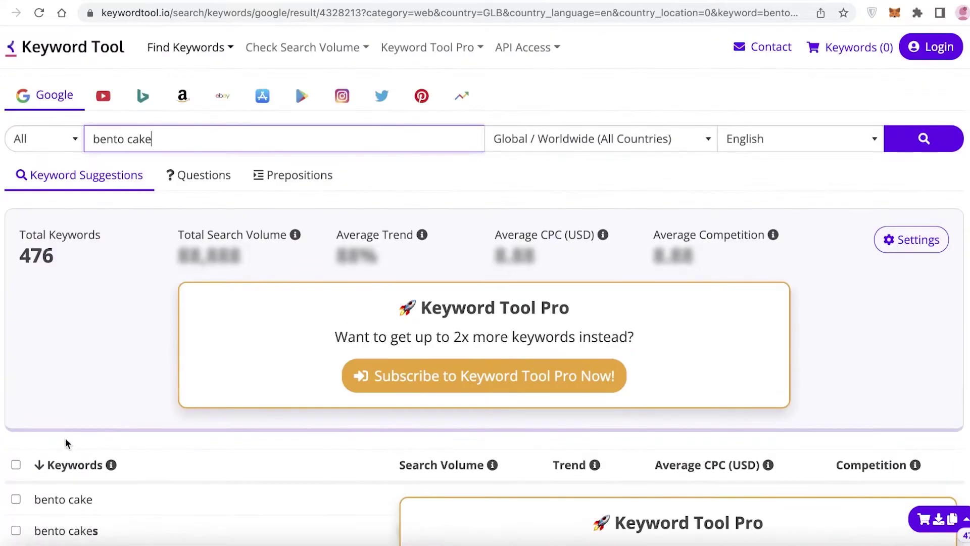
scroll(5, 424, "down", 10)
scroll(5, 424, "up", 10)
scroll(295, 83, "down", 12)
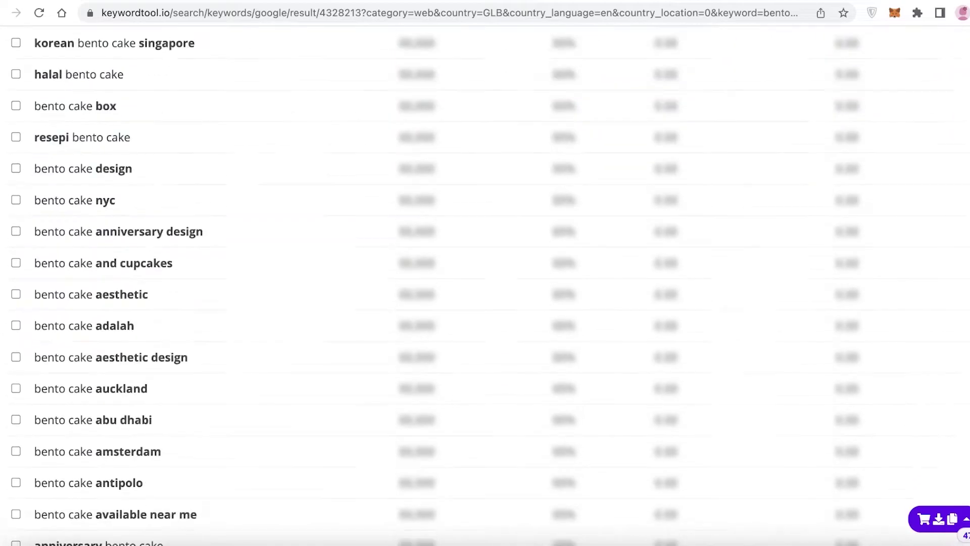
scroll(37, 208, "up", 12)
scroll(28, 290, "down", 7)
scroll(53, 156, "up", 7)
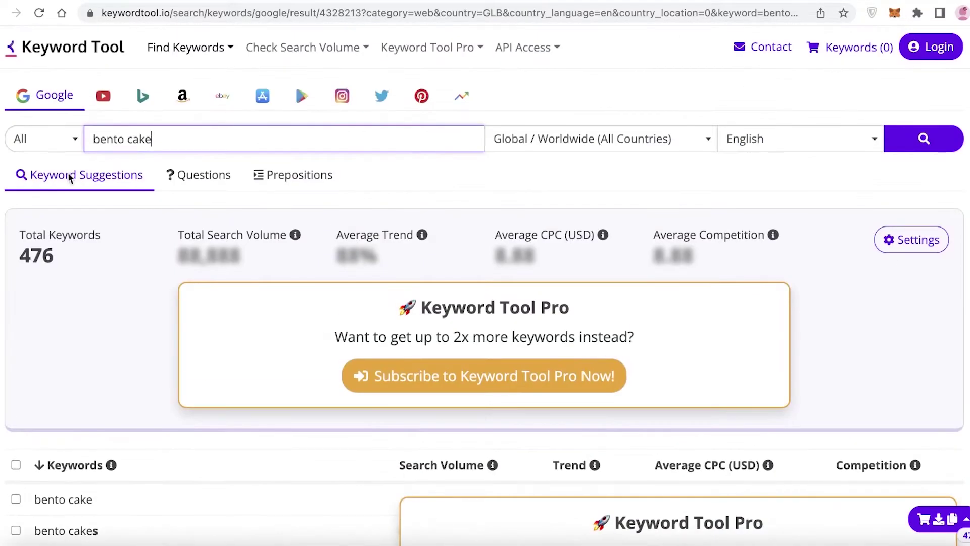
scroll(69, 173, "down", 10)
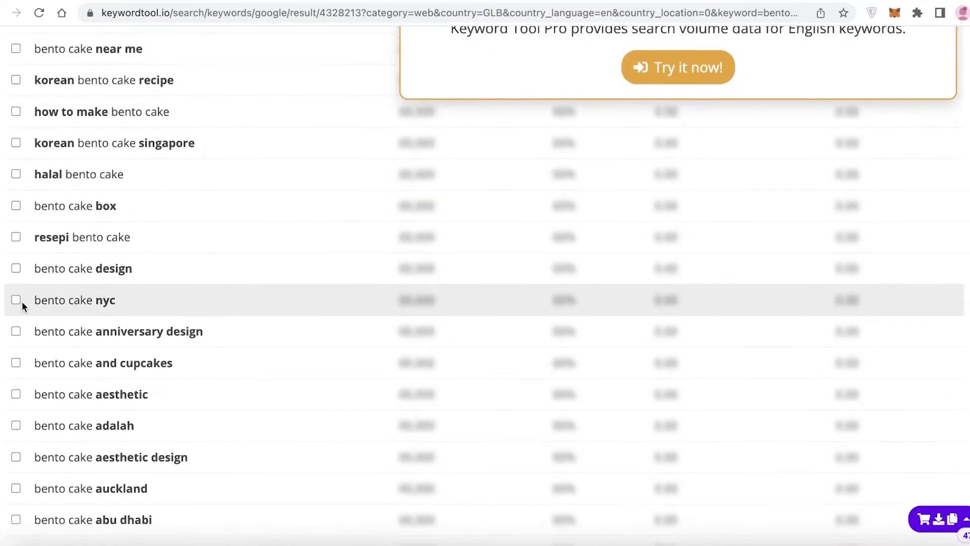
scroll(23, 301, "down", 2)
scroll(22, 292, "up", 10)
scroll(37, 274, "down", 7)
scroll(70, 208, "up", 7)
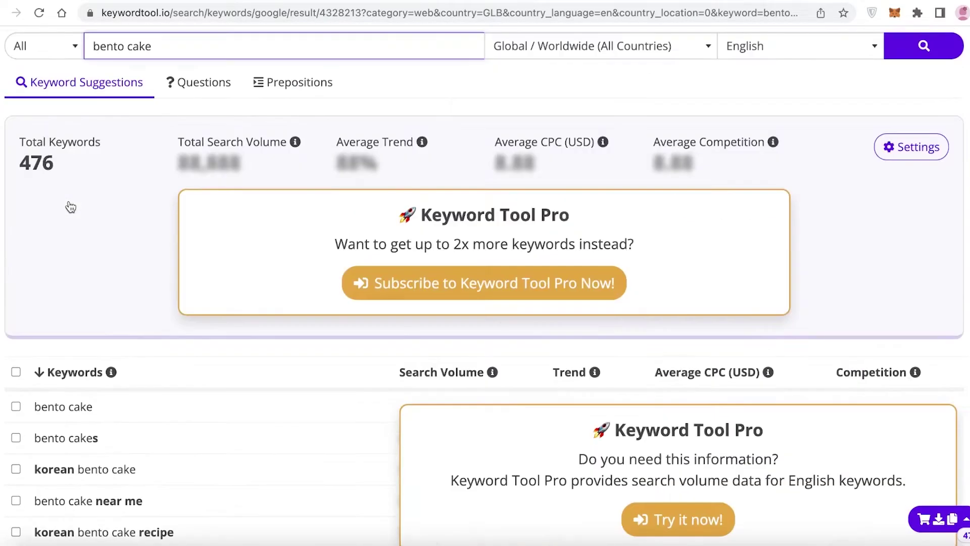
scroll(35, 404, "down", 8)
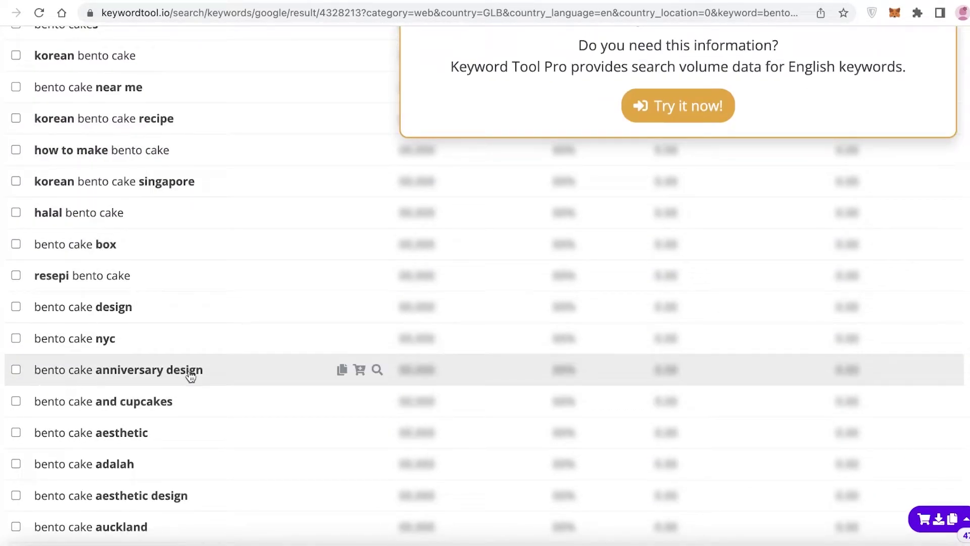
scroll(30, 455, "down", 3)
scroll(152, 335, "down", 10)
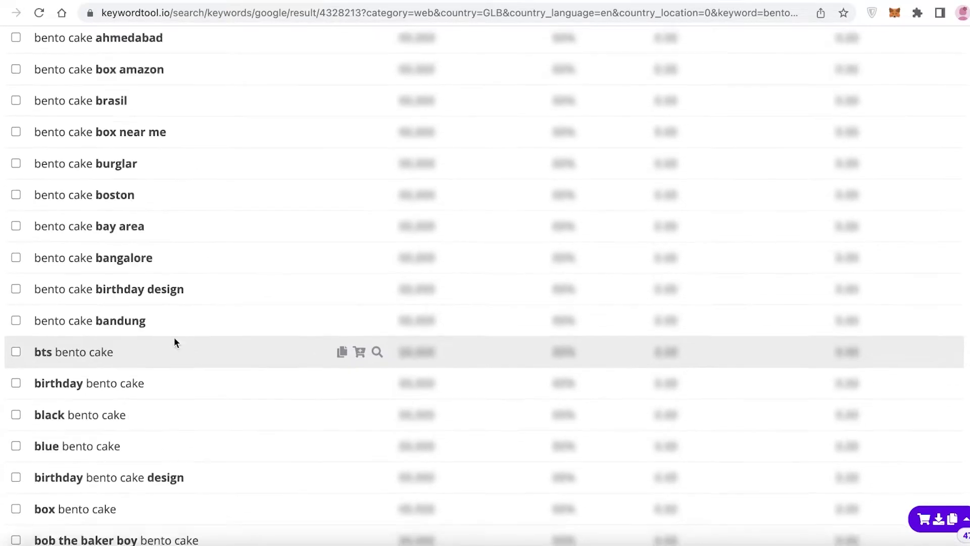
scroll(175, 342, "up", 7)
scroll(218, 371, "up", 3)
scroll(216, 373, "down", 4)
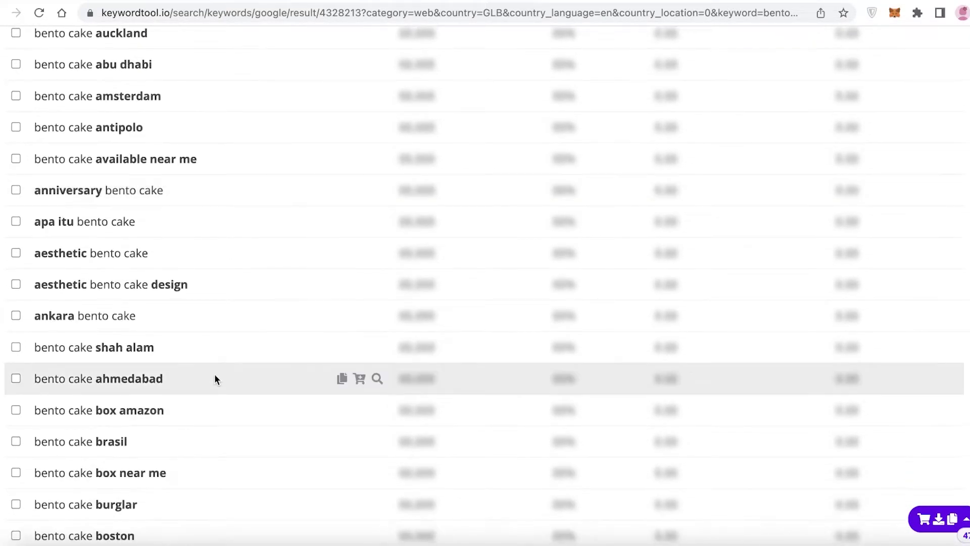
scroll(35, 298, "down", 7)
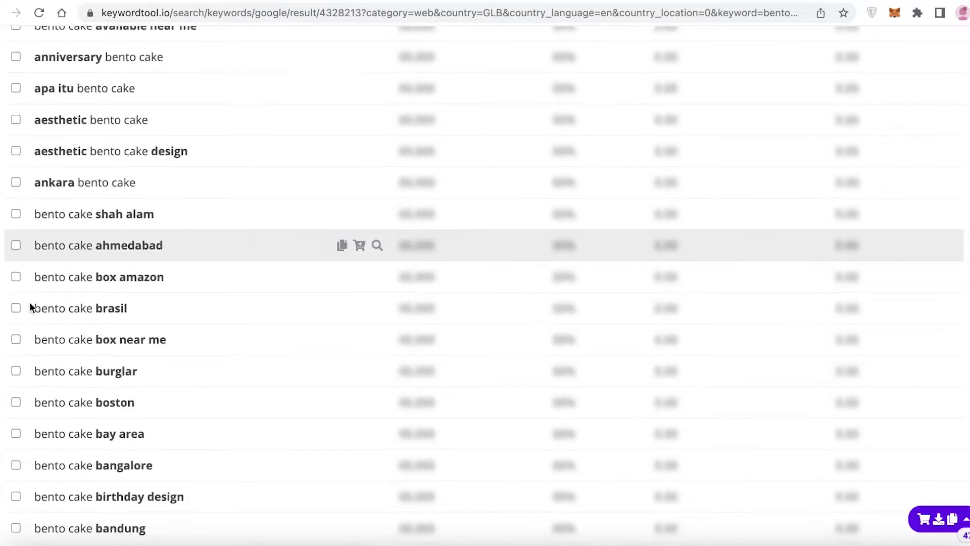
scroll(66, 384, "down", 12)
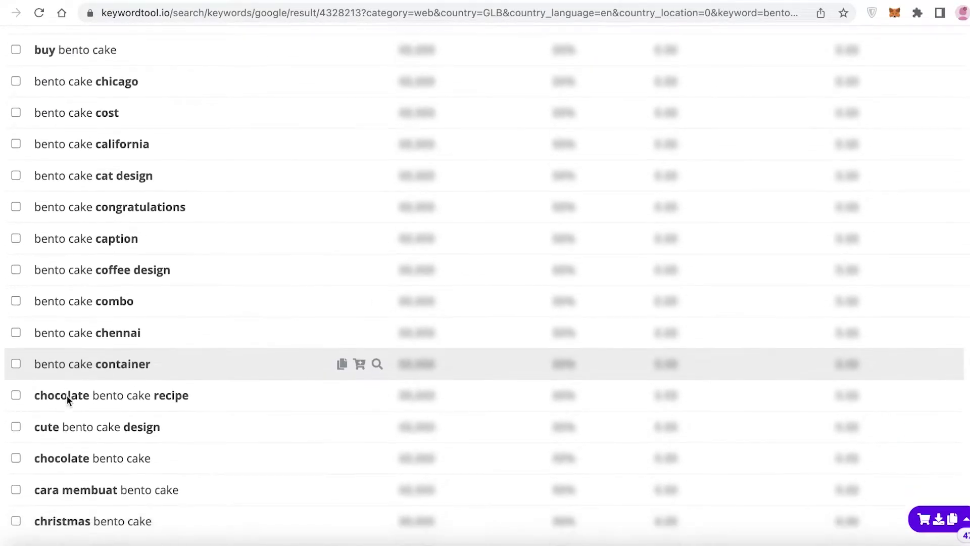
scroll(172, 329, "down", 13)
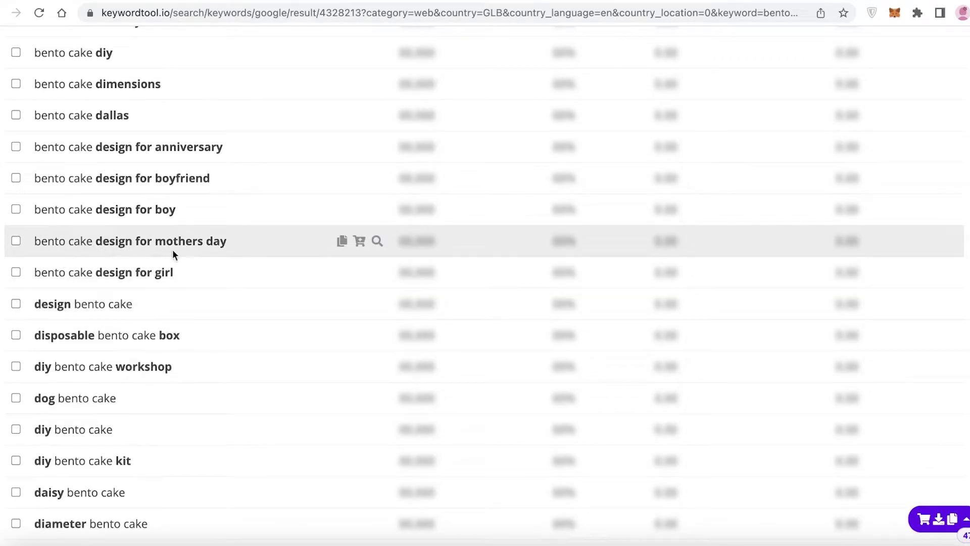
Highlight the 'bento cake design for mothers day' suggestion, then move to WordStream's Free Keyword Tool
mouse_move(223, 250)
left_mouse_down()
mouse_move(30, 240)
mouse_move(211, 238)
left_mouse_up()
left_click(26, 243)
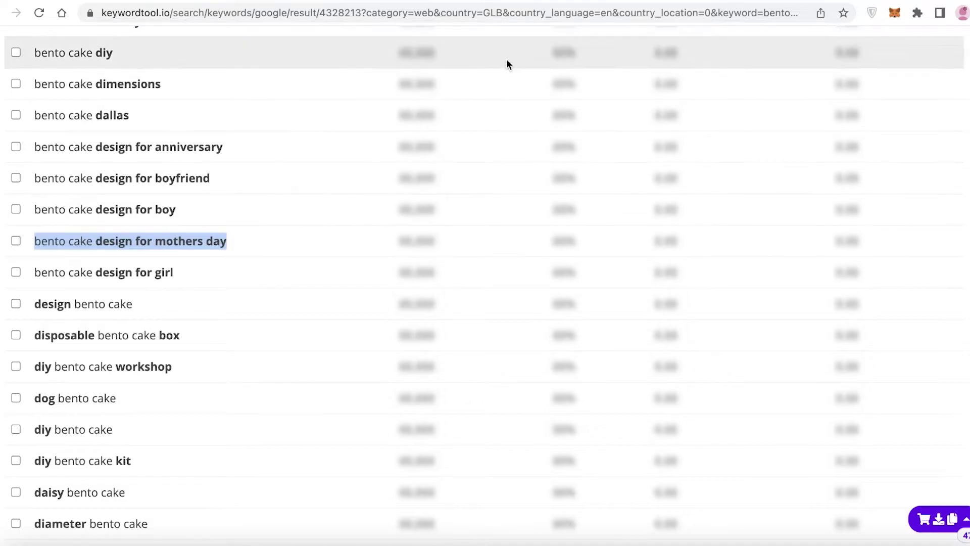
left_click(506, 157)
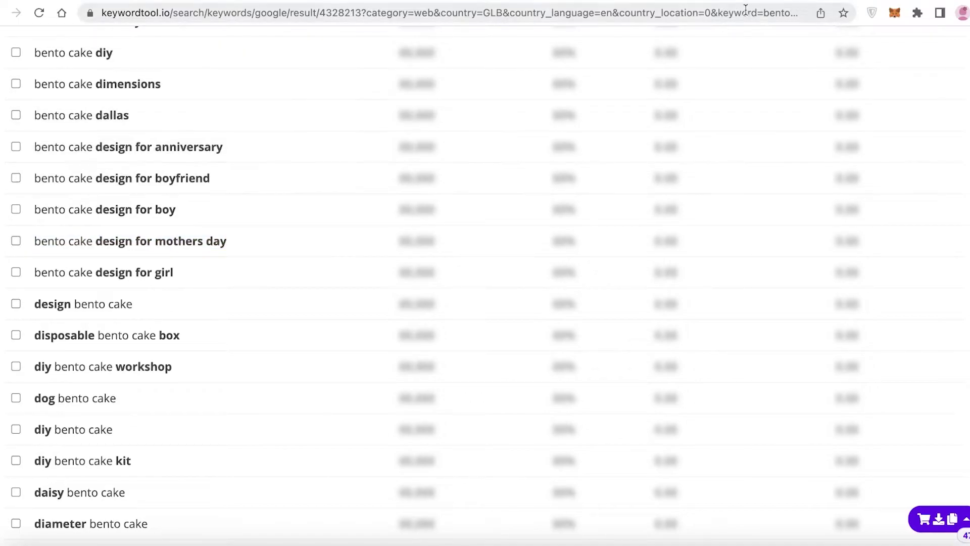
left_click(713, 0)
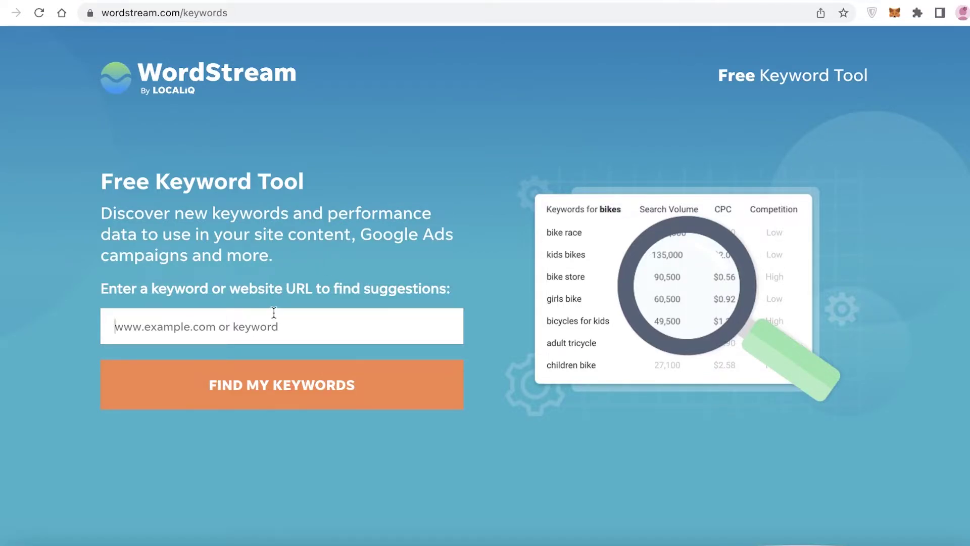
Search WordStream for 'cake' with All Industries and United States as the target country
type("cake")
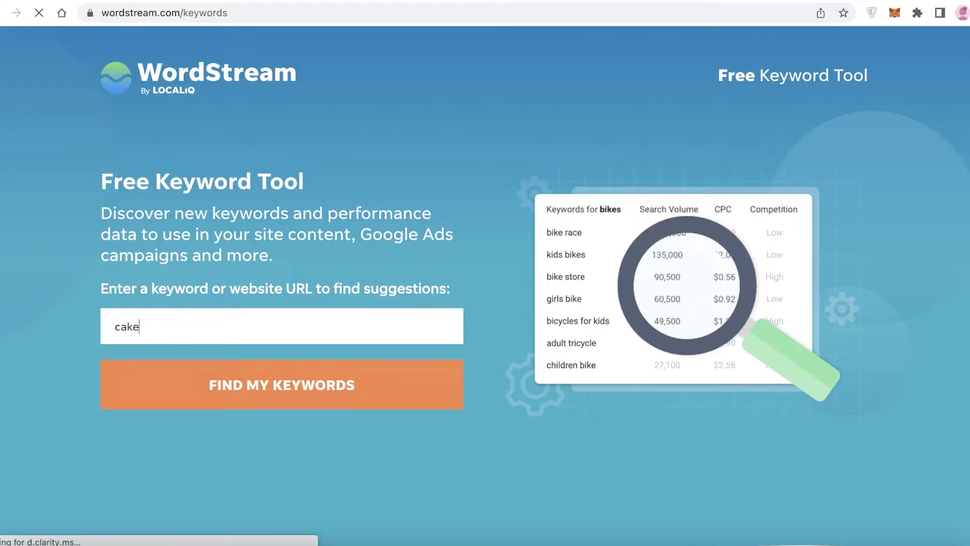
key("Return")
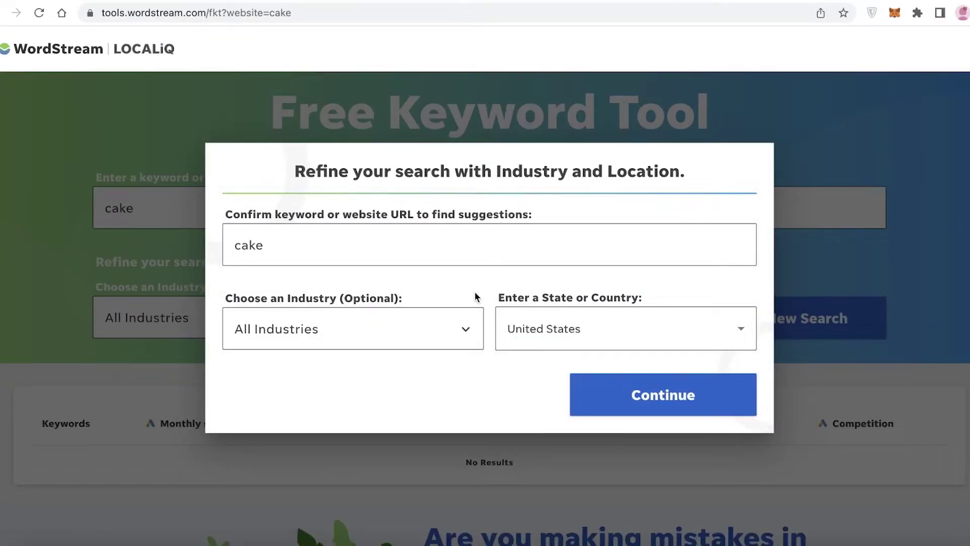
left_click(608, 333)
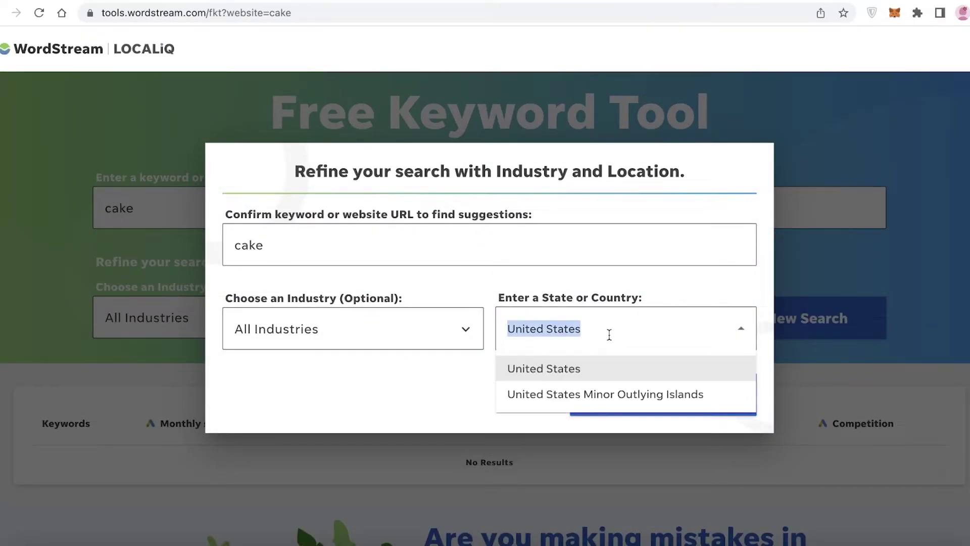
left_click(446, 416)
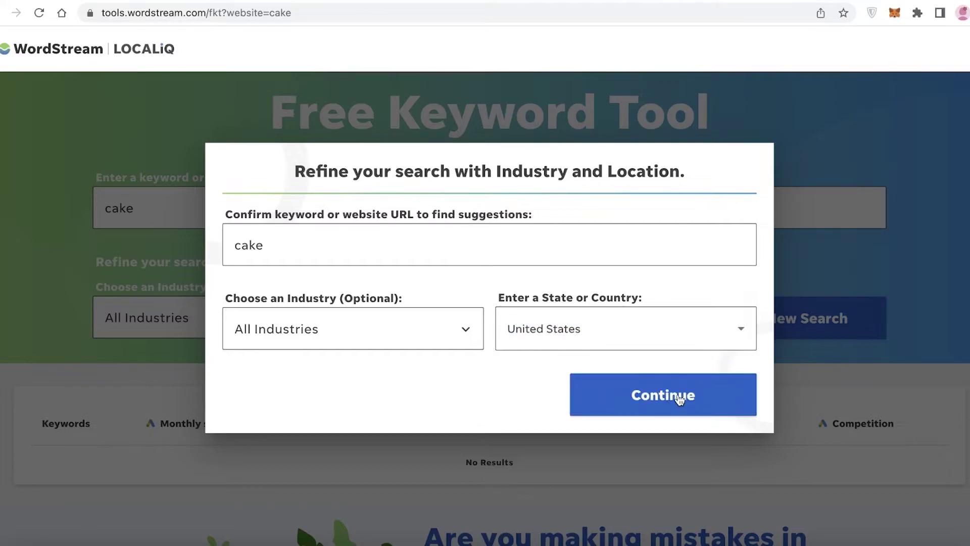
left_click(676, 397)
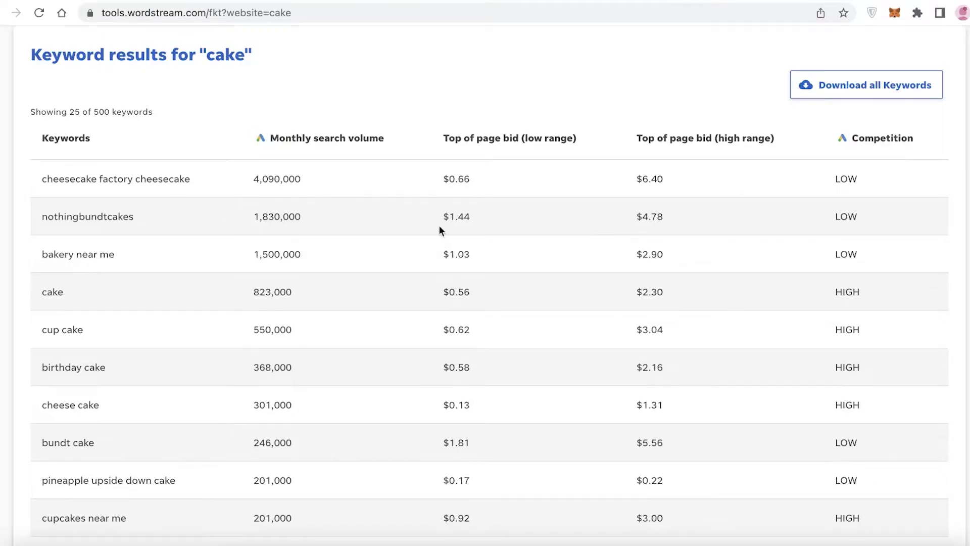
Scroll through the first page of 'cake' keywords with their volumes, bids and competition
scroll(439, 230, "up", 7)
scroll(320, 183, "down", 4)
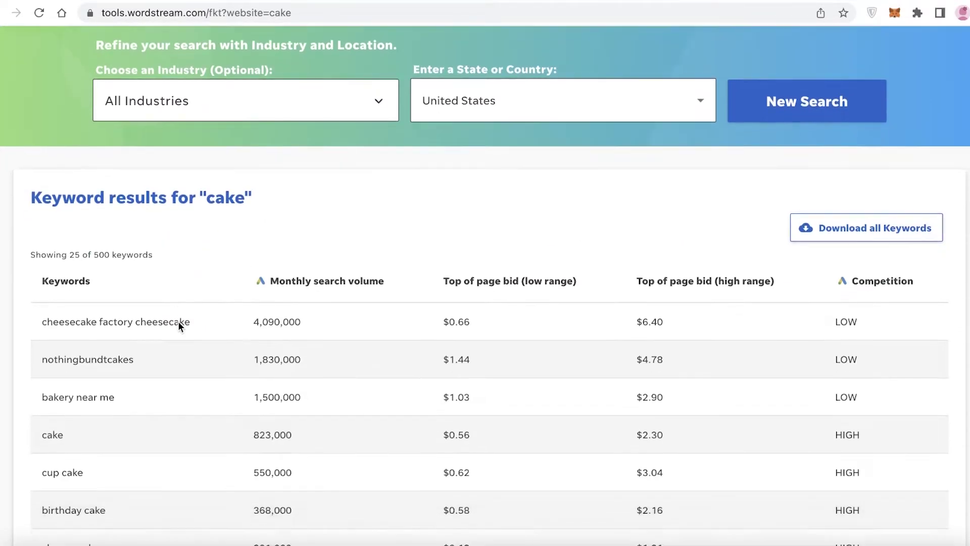
scroll(743, 247, "down", 2)
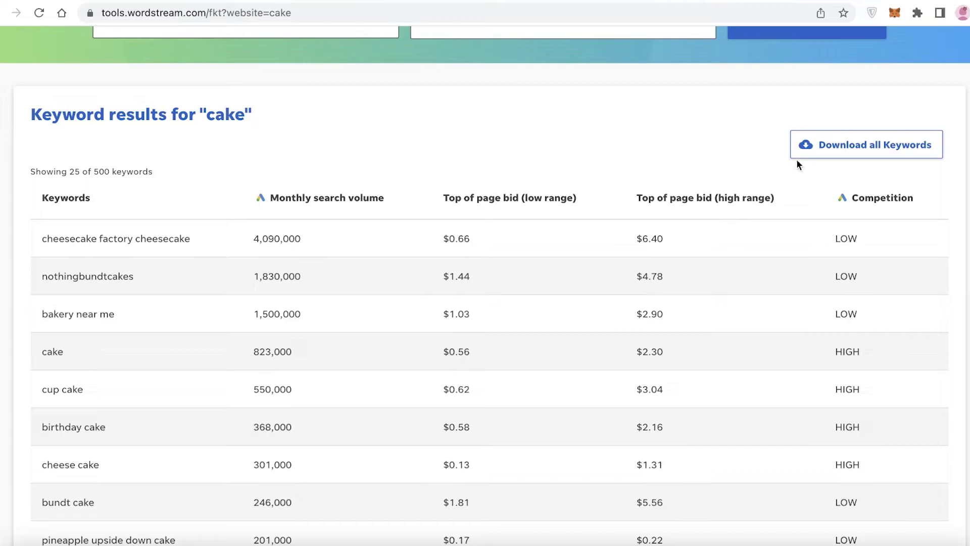
scroll(887, 251, "down", 3)
scroll(690, 290, "up", 8)
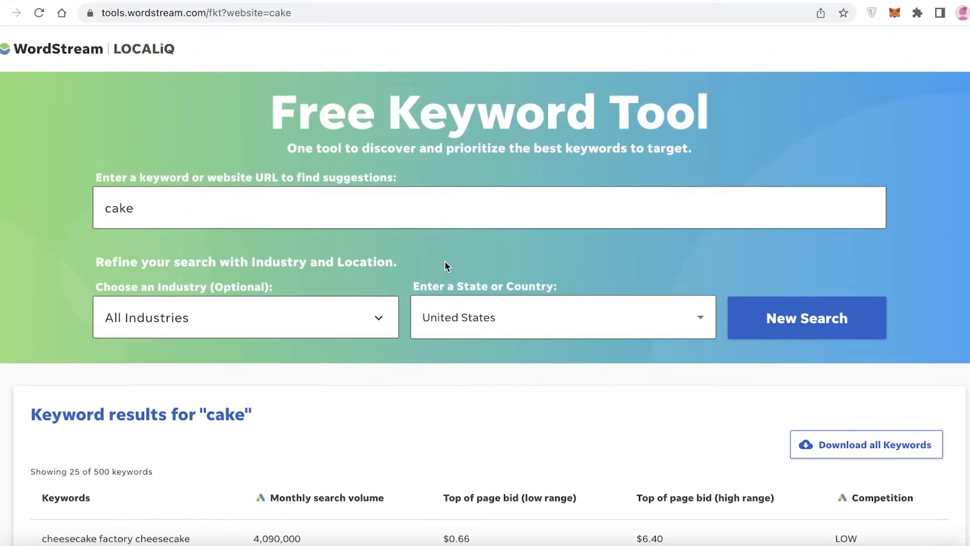
scroll(905, 311, "down", 12)
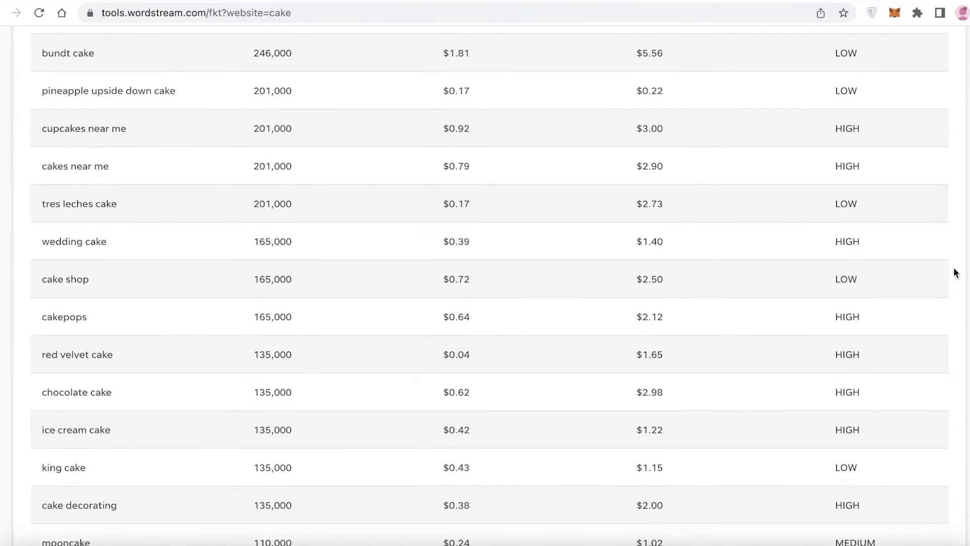
scroll(952, 277, "up", 9)
scroll(953, 277, "down", 9)
scroll(611, 161, "down", 2)
scroll(281, 167, "up", 8)
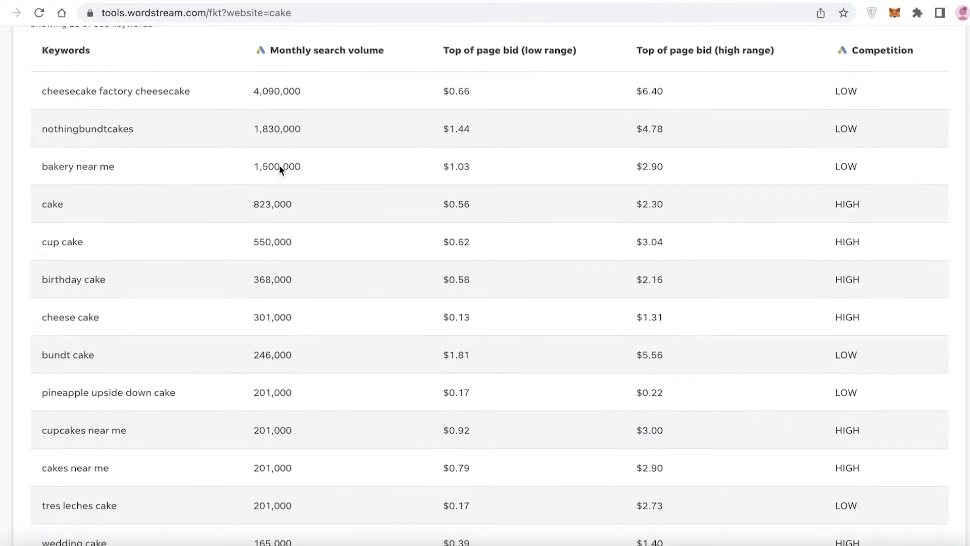
scroll(288, 167, "down", 12)
scroll(869, 196, "up", 13)
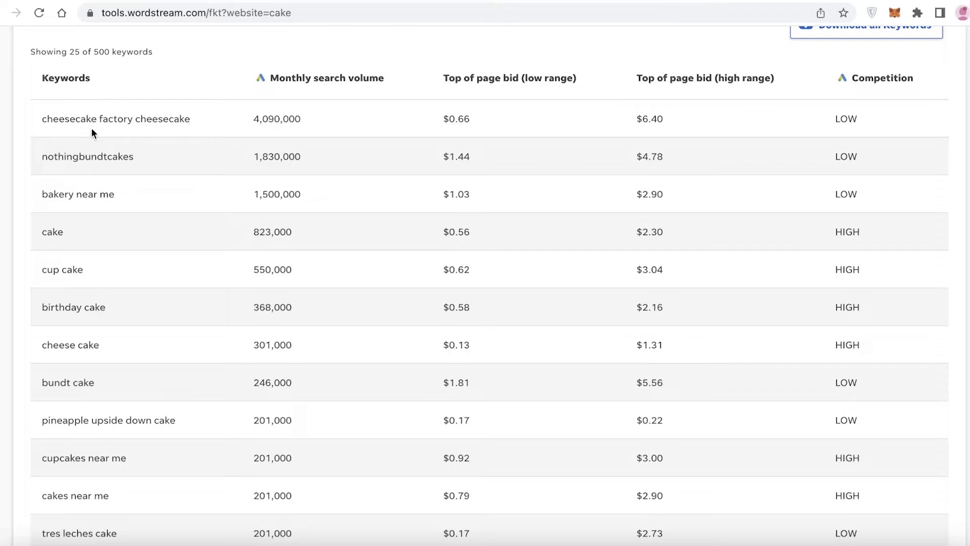
scroll(835, 123, "down", 3)
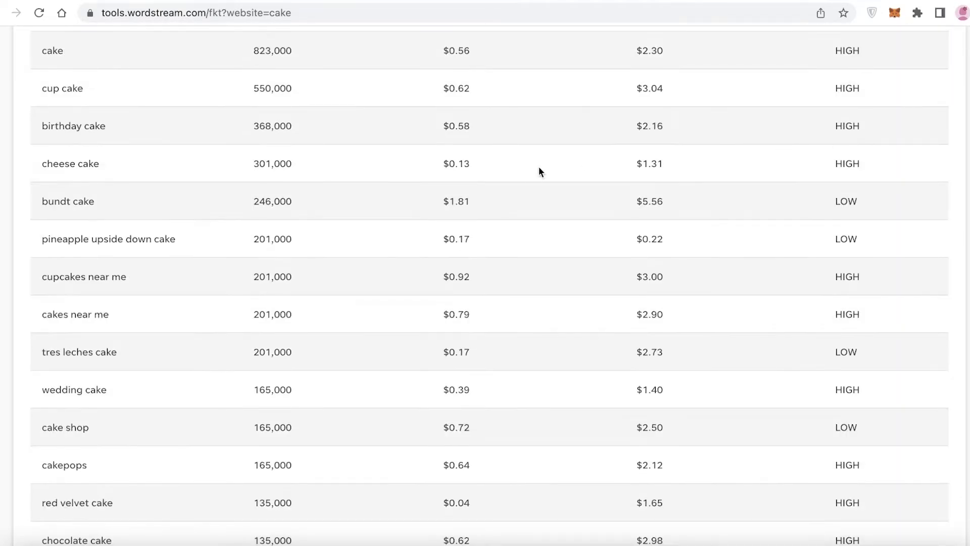
scroll(539, 171, "up", 10)
scroll(872, 119, "down", 11)
scroll(881, 189, "down", 3)
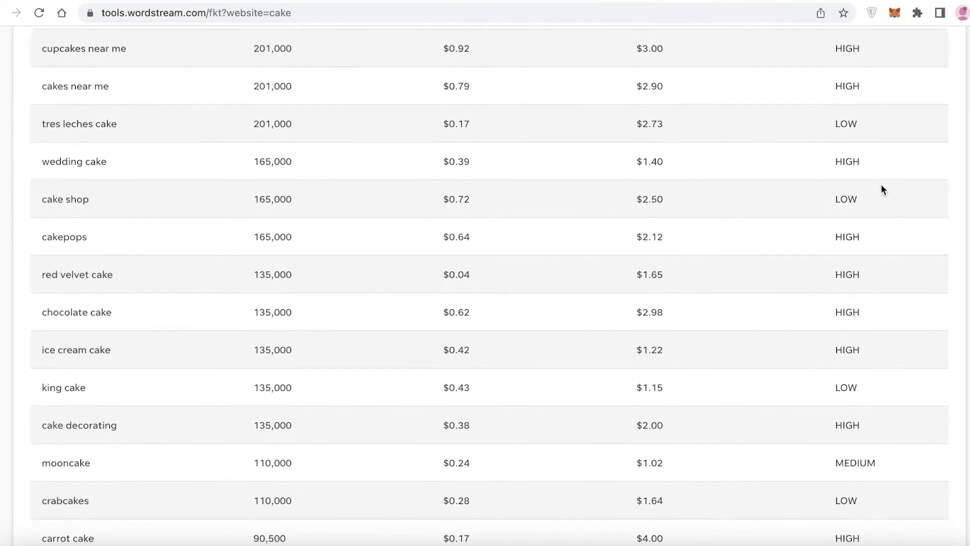
scroll(795, 210, "up", 12)
scroll(900, 260, "down", 11)
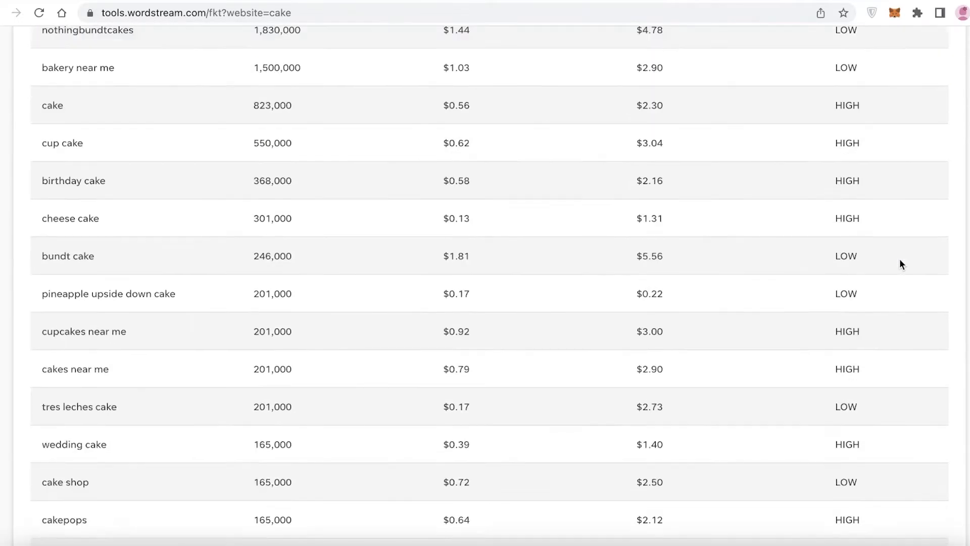
scroll(884, 297, "down", 1)
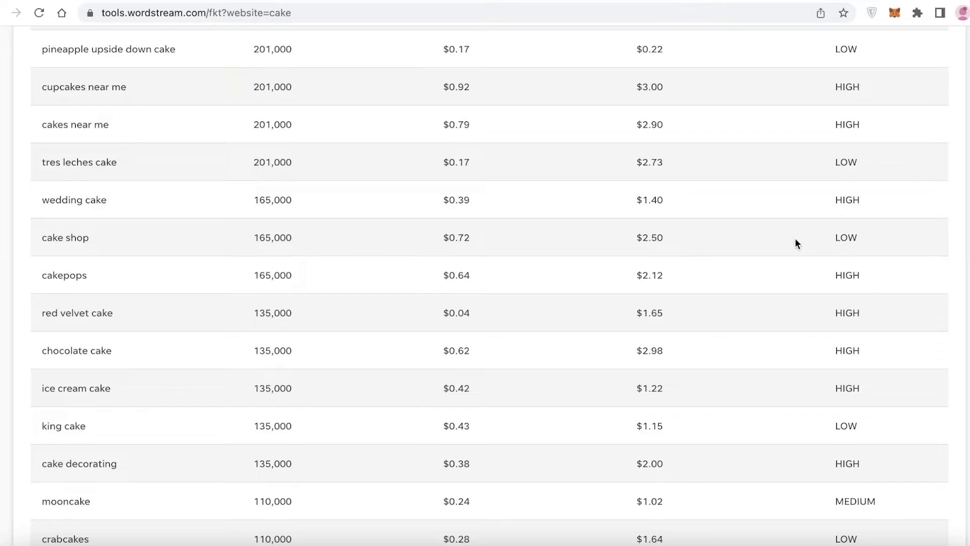
scroll(858, 293, "down", 3)
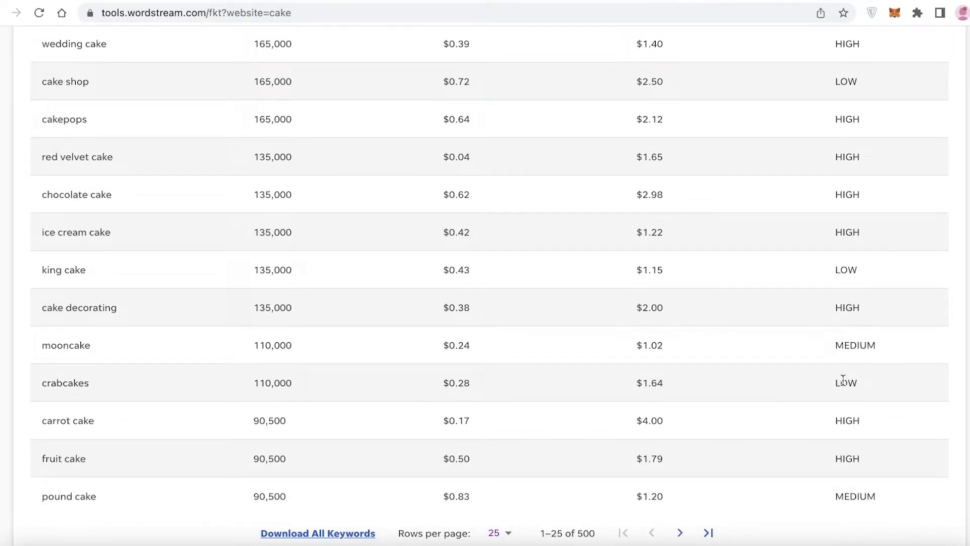
scroll(842, 380, "down", 3)
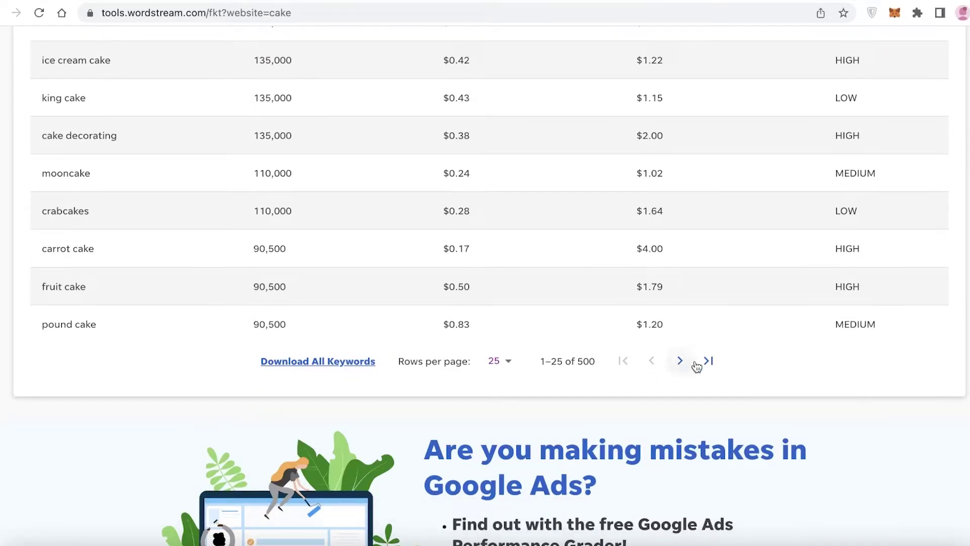
Go to the next results page, close the 'Email My Keywords' popup, and scroll back up to the search form
left_click(696, 362)
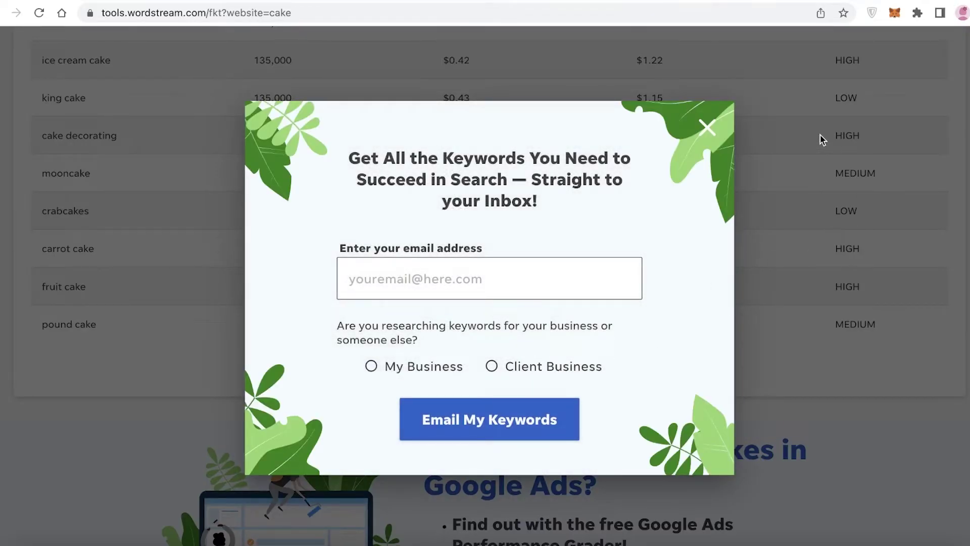
left_click(708, 128)
scroll(287, 213, "up", 10)
scroll(283, 216, "down", 5)
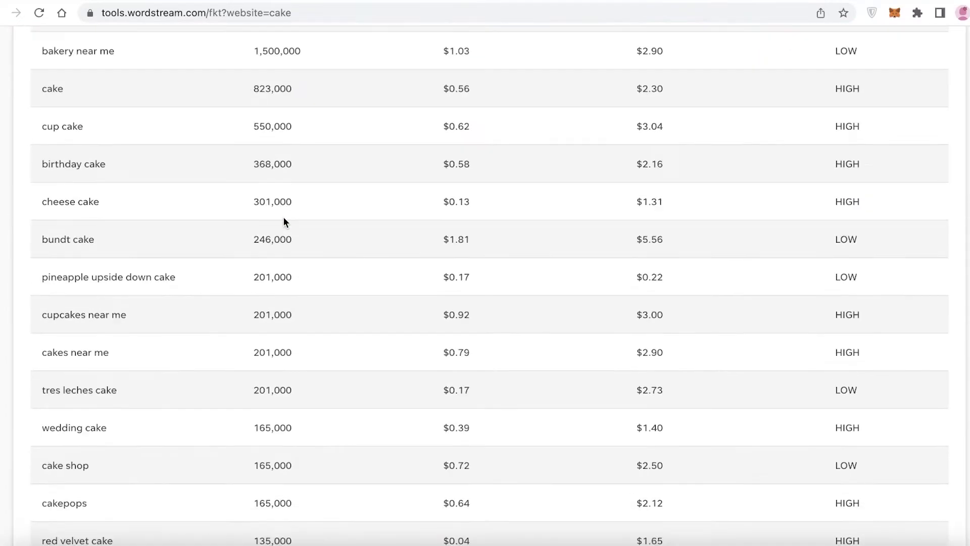
scroll(229, 230, "up", 8)
scroll(230, 230, "down", 8)
scroll(775, 214, "up", 5)
scroll(851, 241, "down", 5)
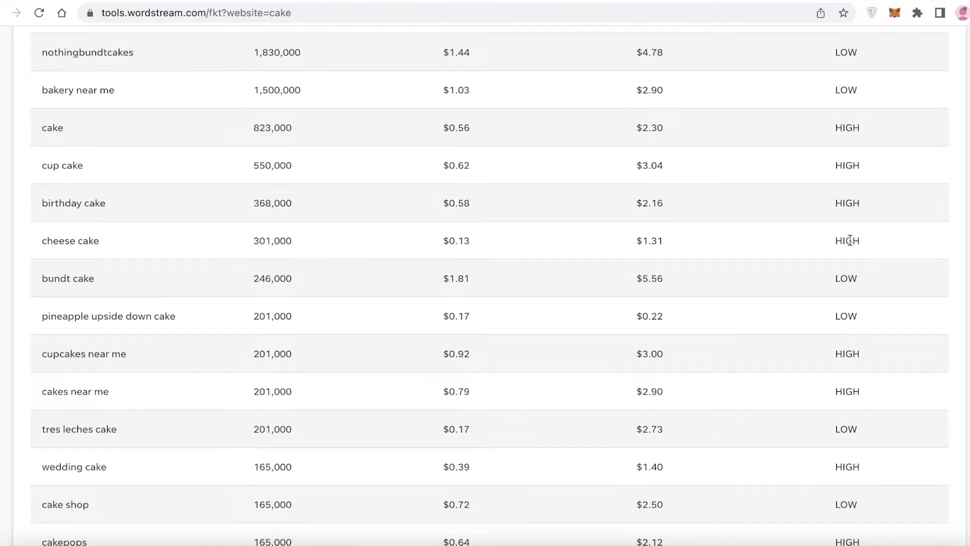
scroll(850, 240, "up", 8)
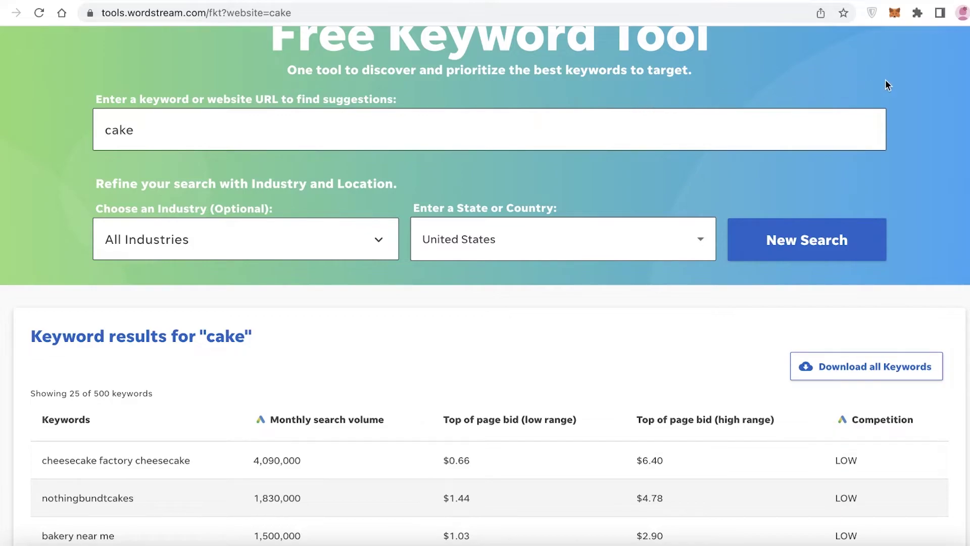
scroll(917, 71, "down", 5)
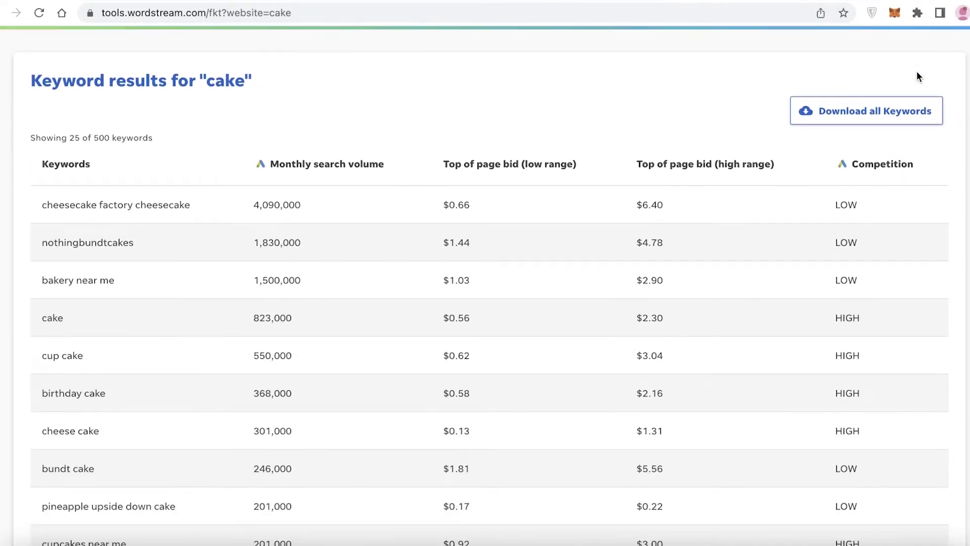
scroll(916, 92, "up", 3)
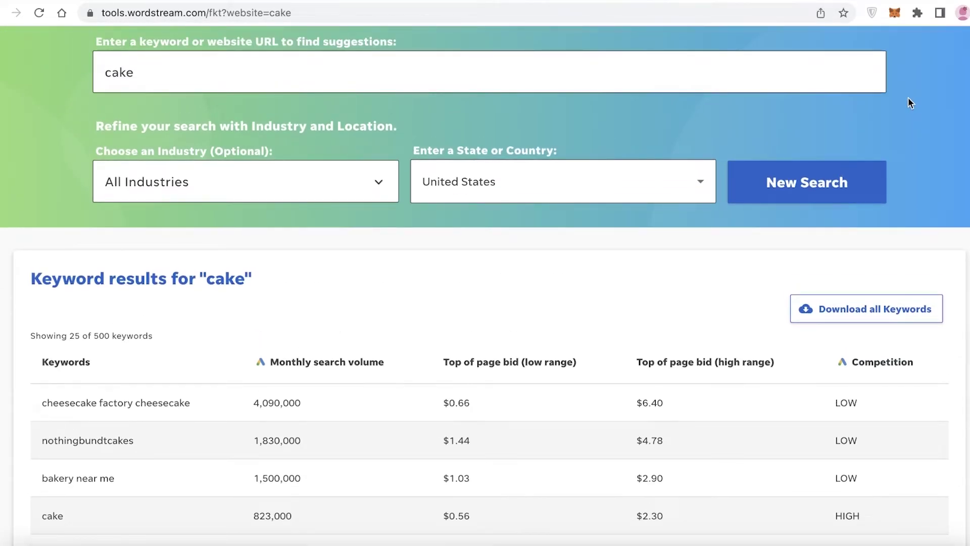
scroll(907, 97, "up", 4)
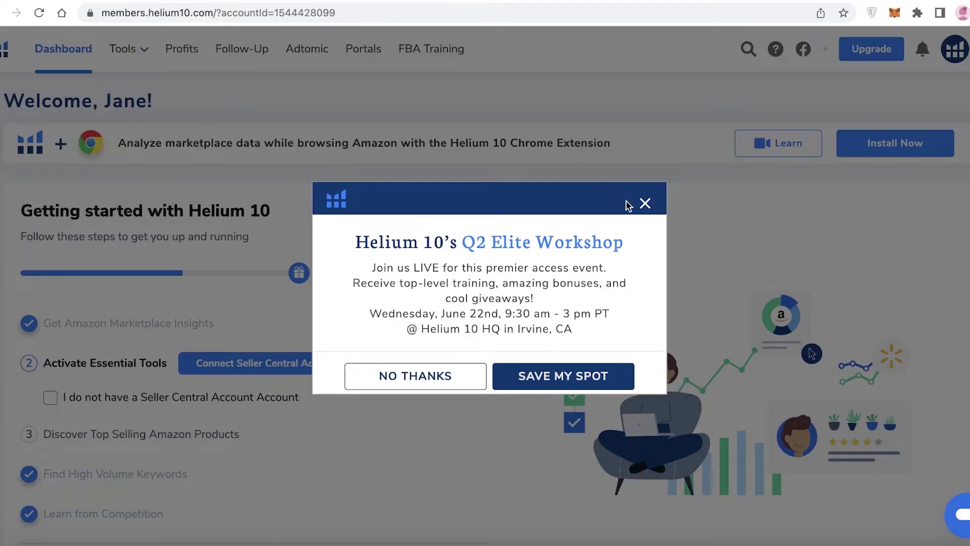
Dismiss the workshop invitation popup and open the Magnet tool from Helium 10's tools list
left_click(642, 202)
left_click(138, 52)
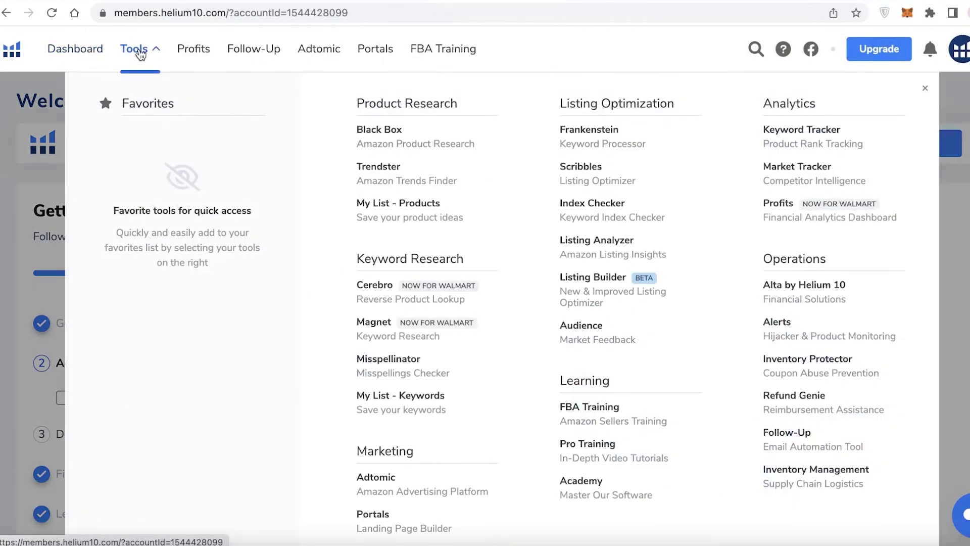
left_click(374, 322)
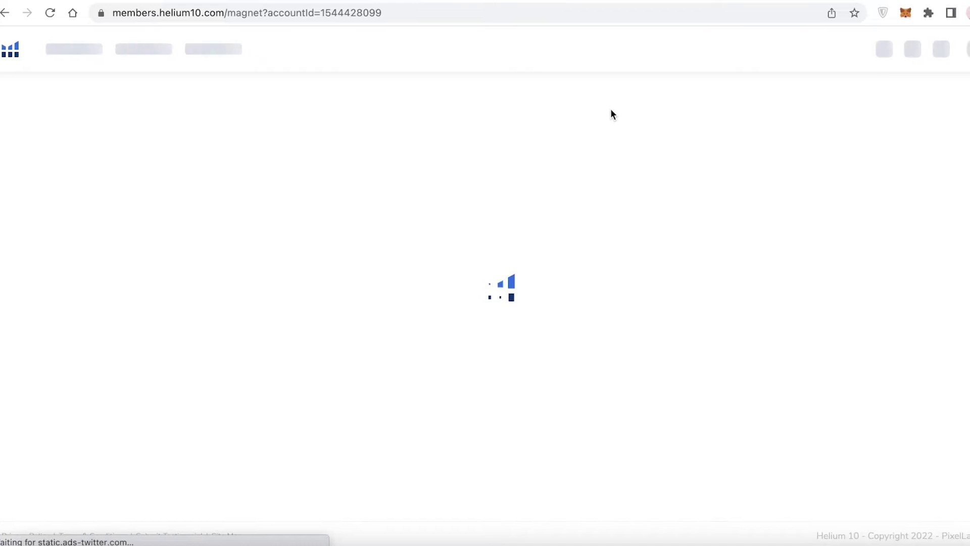
Check the Amazon marketplace dropdown, close the webinar notification, and focus the empty keyword box
left_click(46, 194)
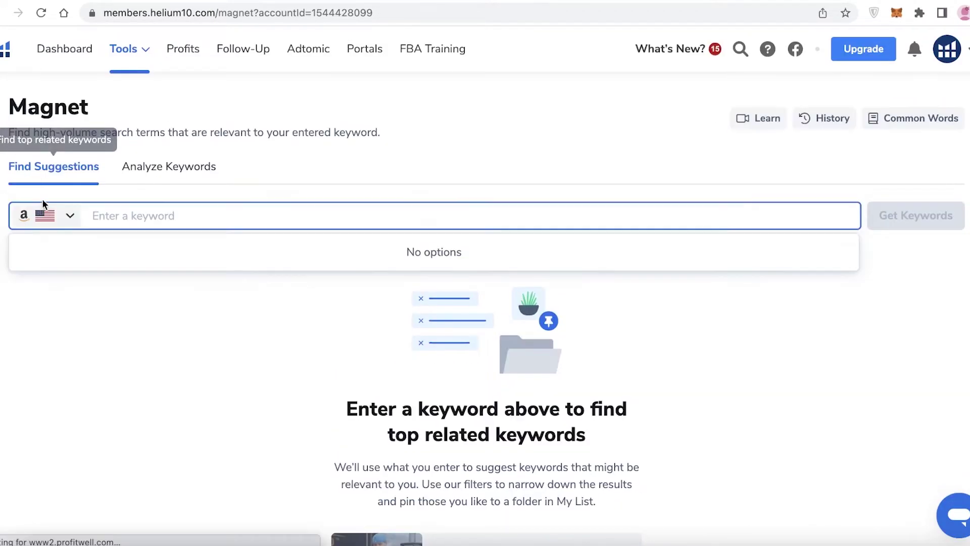
left_click(70, 213)
scroll(104, 336, "down", 2)
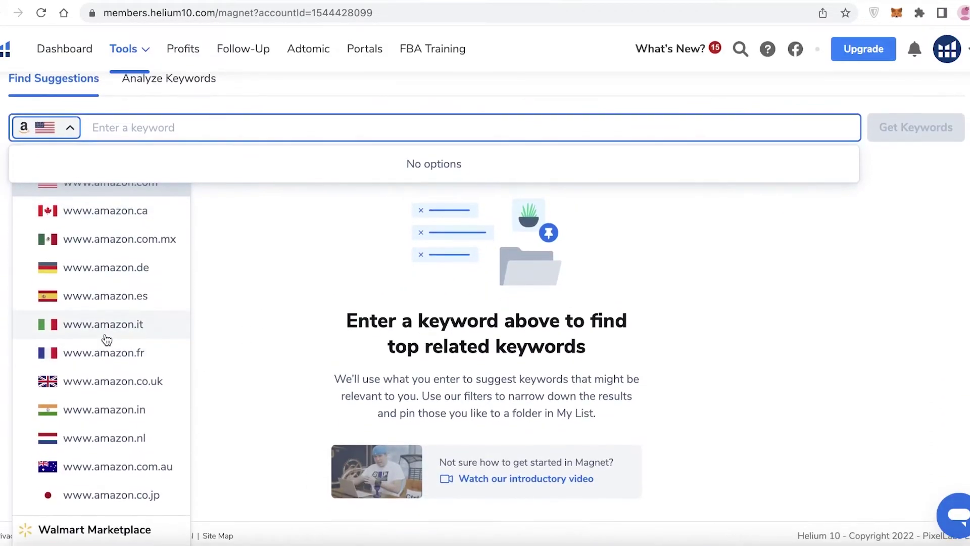
scroll(401, 141, "up", 2)
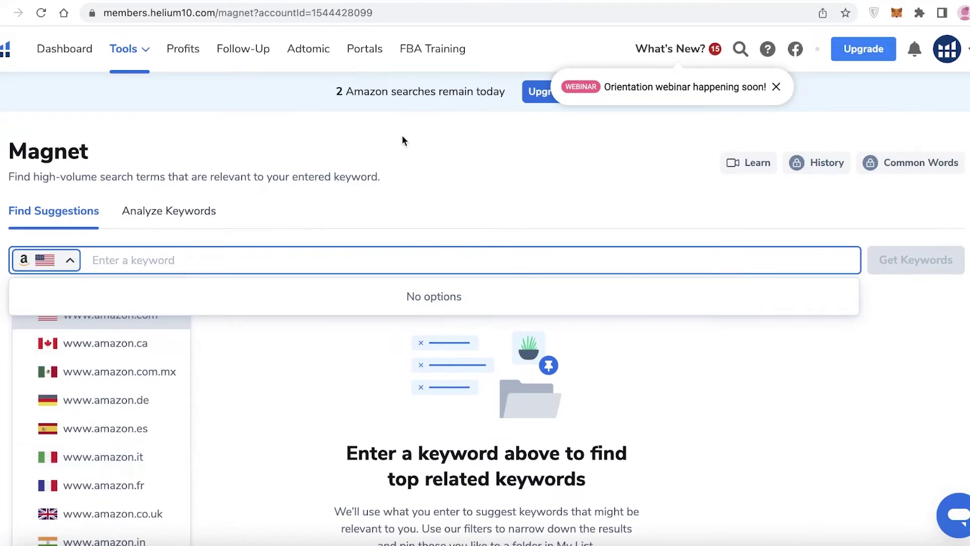
left_click(775, 87)
left_click(247, 262)
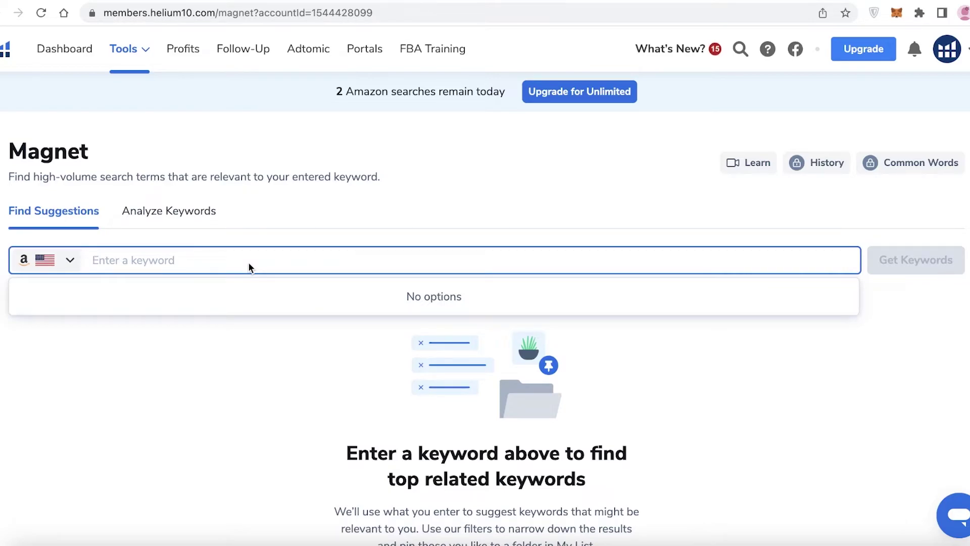
type("cake")
key("Return")
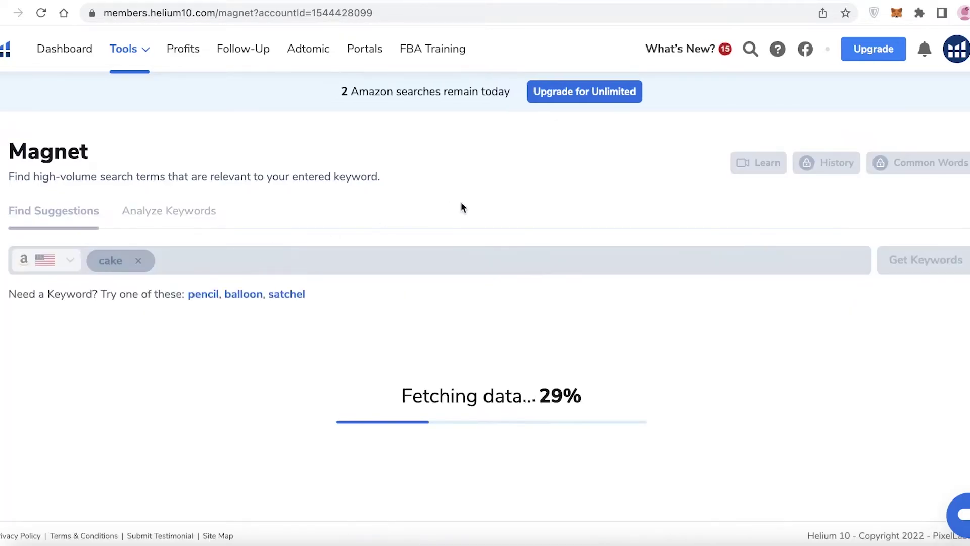
scroll(471, 207, "down", 3)
scroll(497, 240, "up", 3)
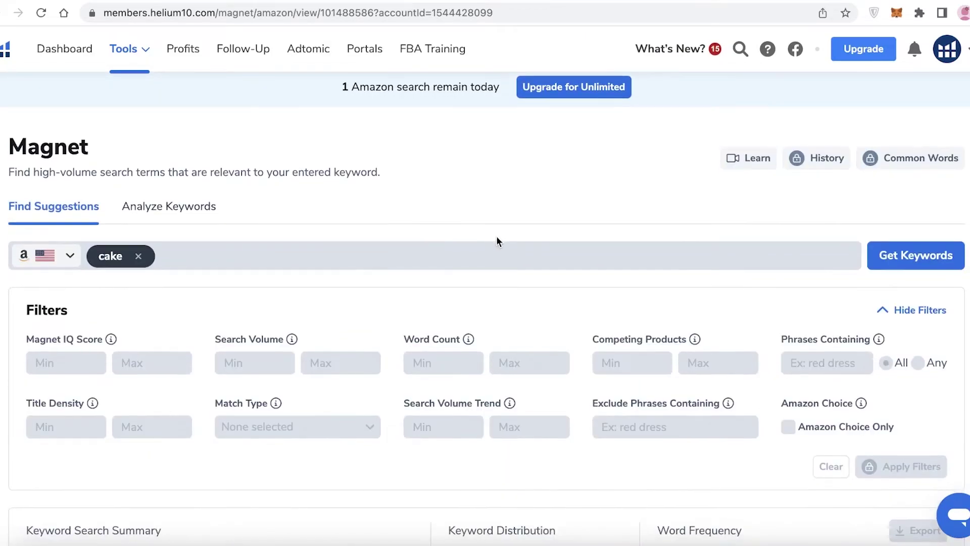
scroll(551, 215, "down", 8)
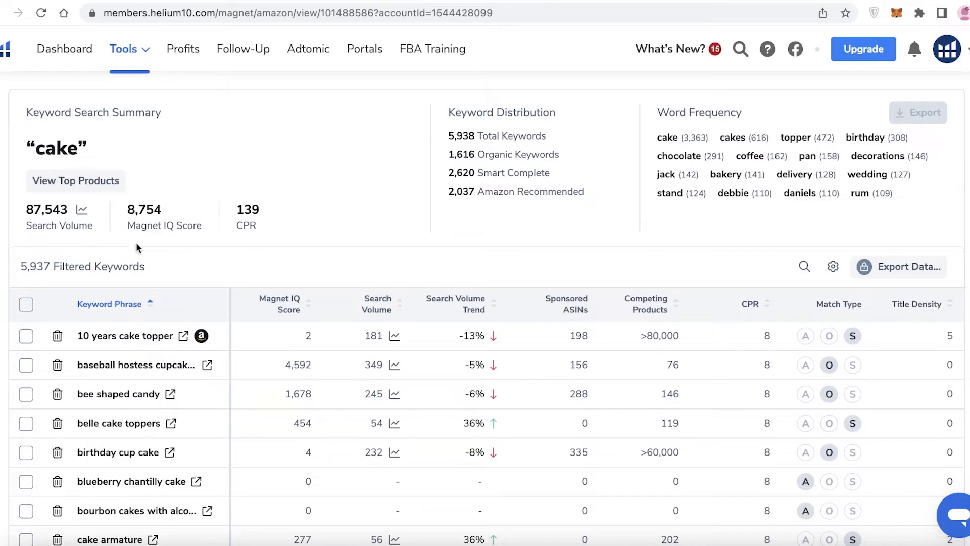
scroll(137, 248, "down", 1)
scroll(354, 172, "down", 1)
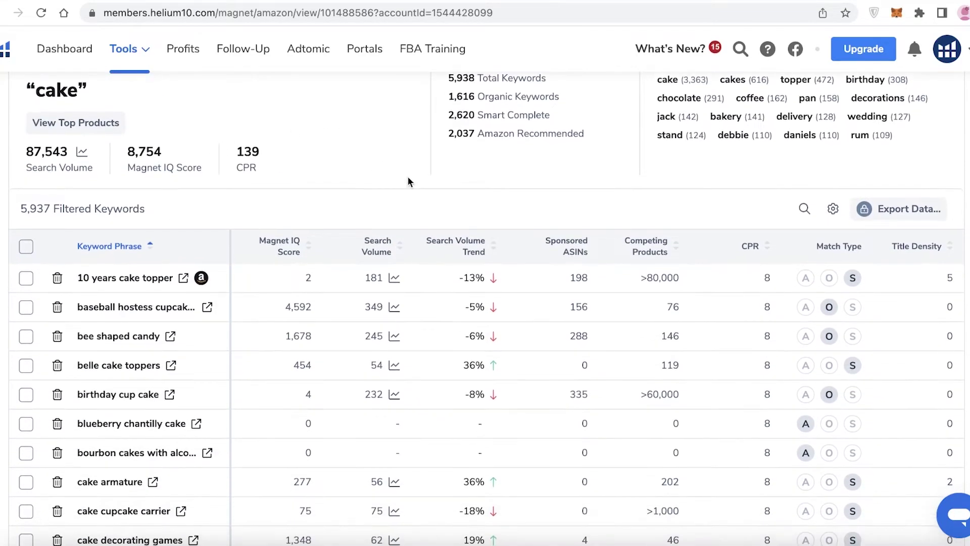
scroll(409, 181, "down", 2)
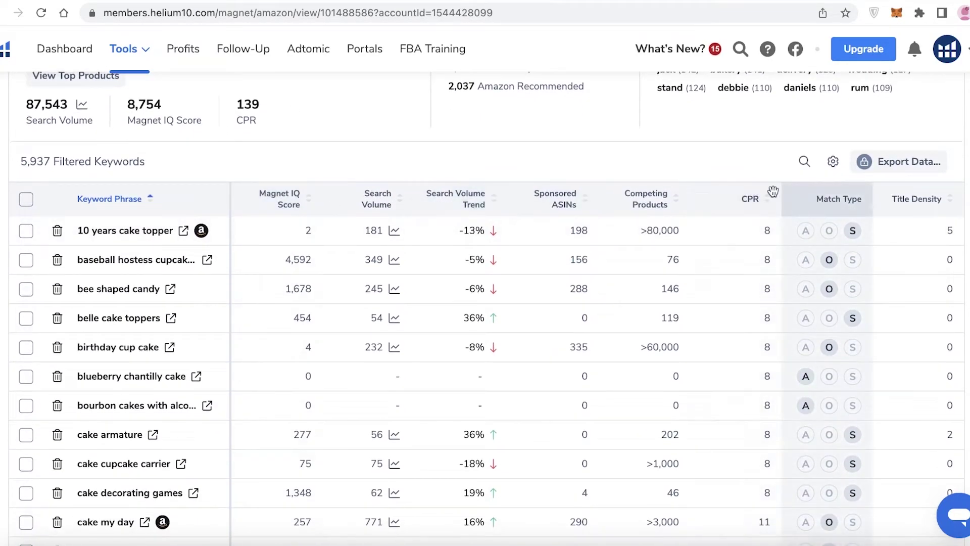
scroll(667, 281, "down", 6)
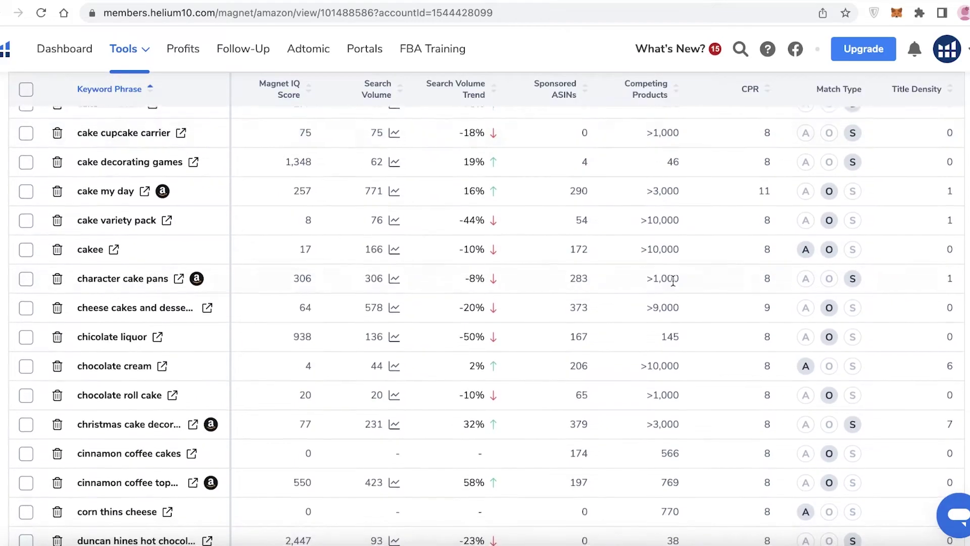
scroll(673, 281, "up", 3)
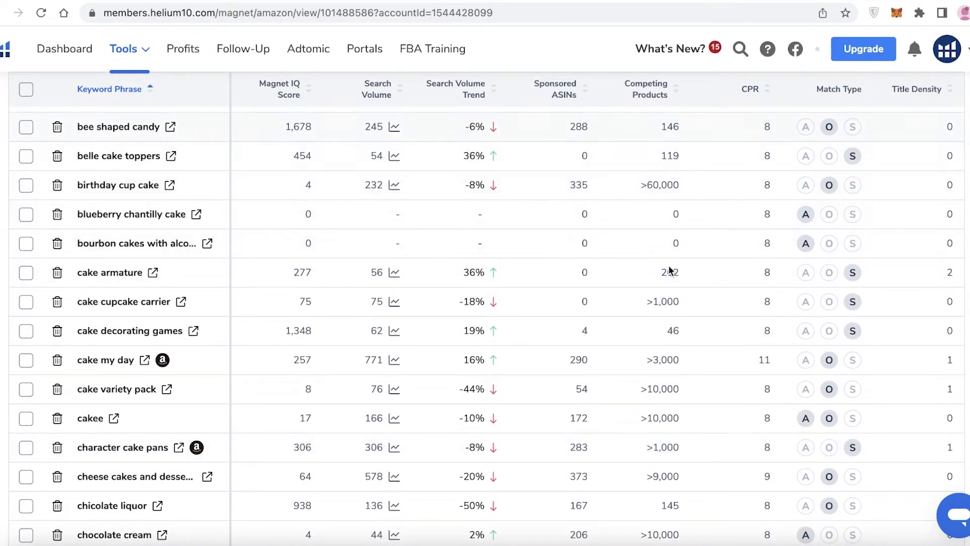
scroll(652, 202, "down", 1)
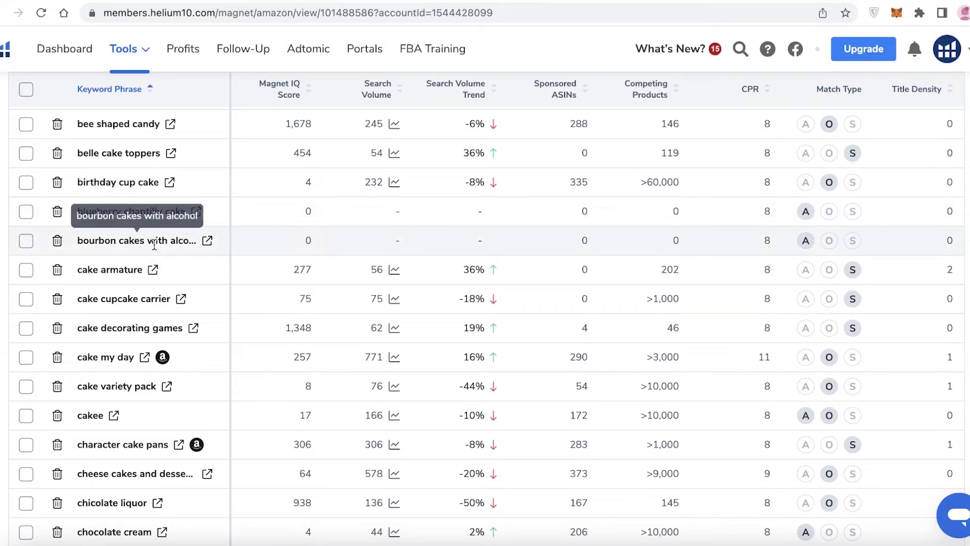
scroll(663, 266, "up", 5)
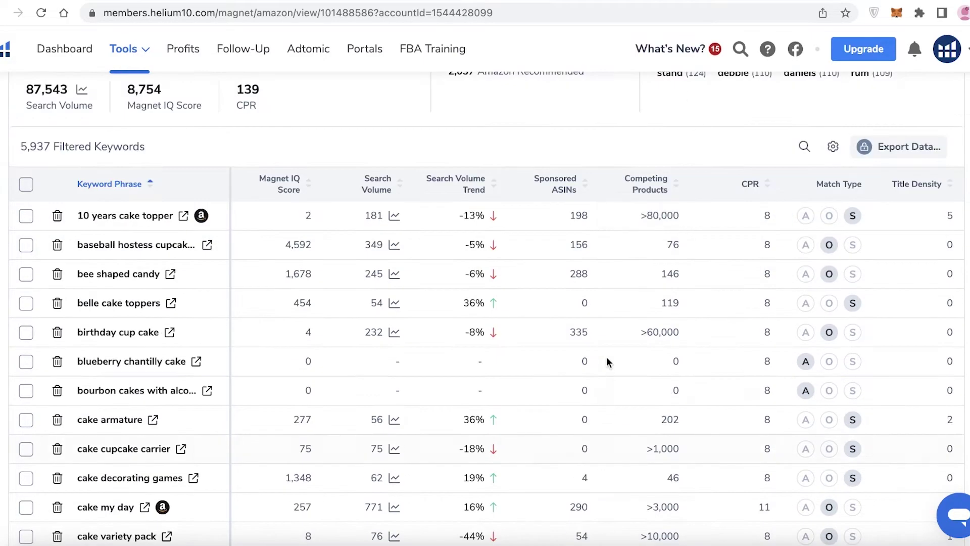
scroll(621, 362, "down", 5)
scroll(621, 362, "up", 6)
scroll(635, 331, "down", 3)
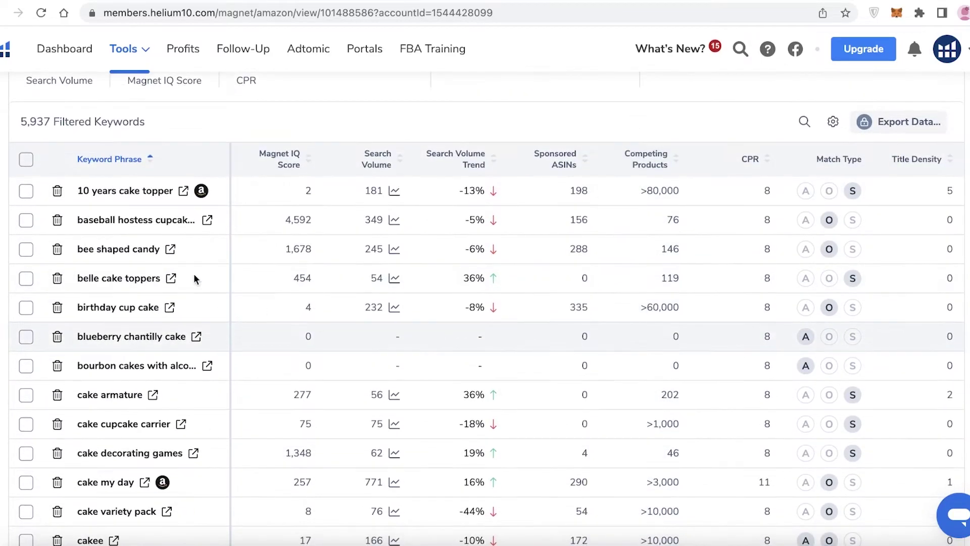
scroll(423, 301, "down", 6)
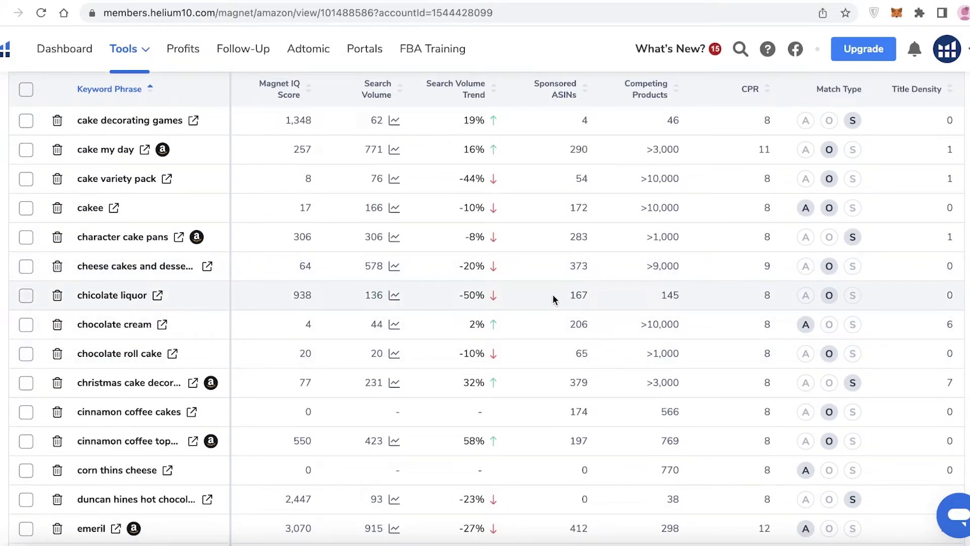
scroll(554, 298, "up", 10)
scroll(634, 363, "down", 8)
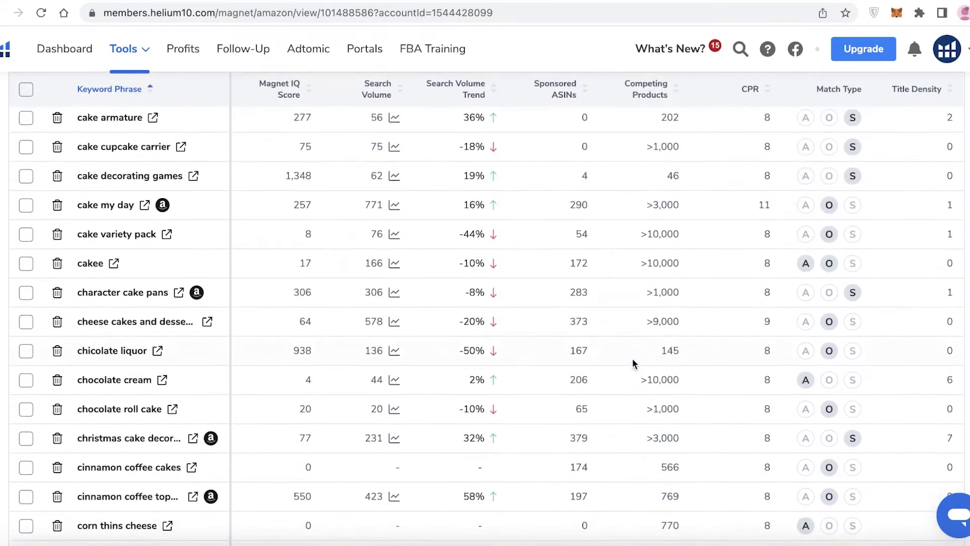
scroll(634, 364, "down", 7)
scroll(641, 231, "up", 4)
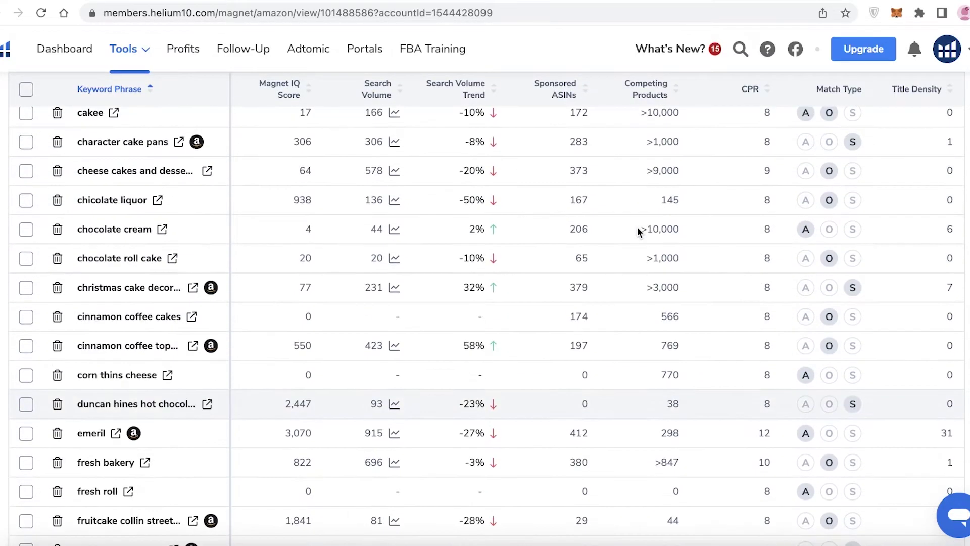
scroll(638, 231, "up", 4)
scroll(556, 283, "down", 7)
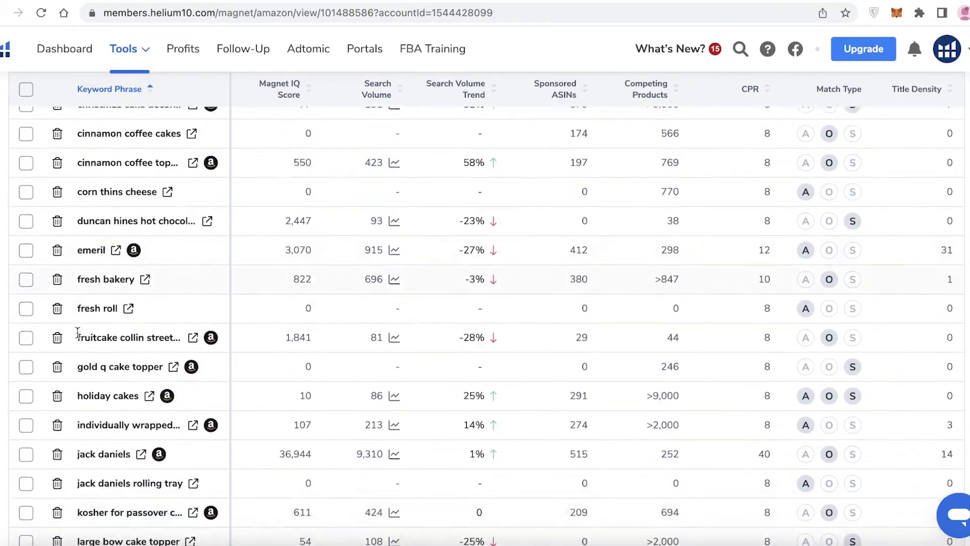
scroll(77, 333, "down", 10)
scroll(101, 371, "up", 20)
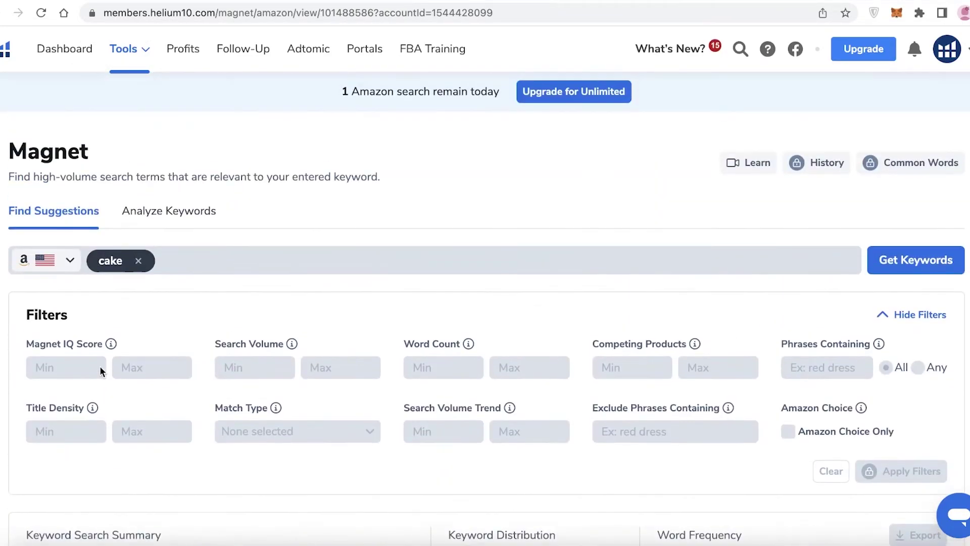
scroll(101, 371, "down", 15)
scroll(240, 288, "up", 15)
scroll(241, 288, "down", 10)
scroll(357, 279, "up", 5)
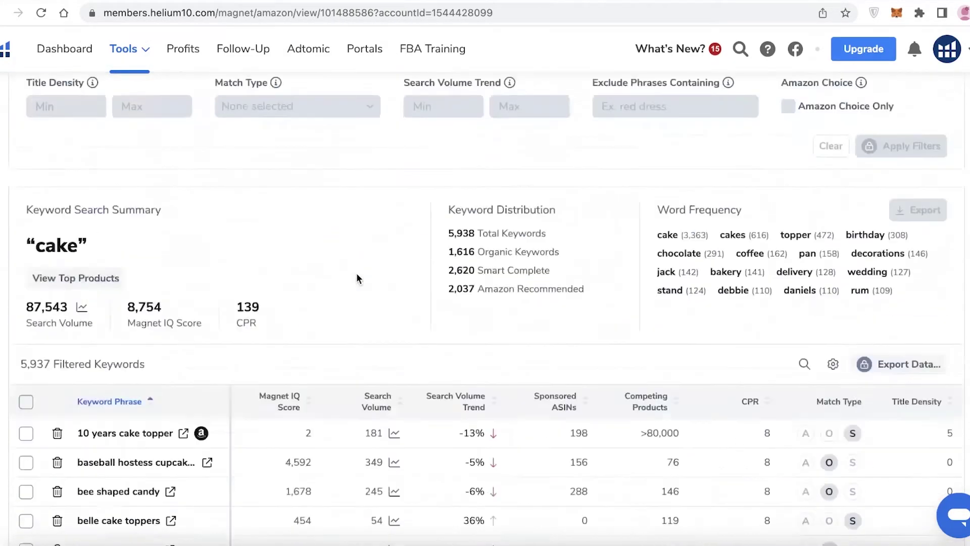
scroll(357, 278, "down", 20)
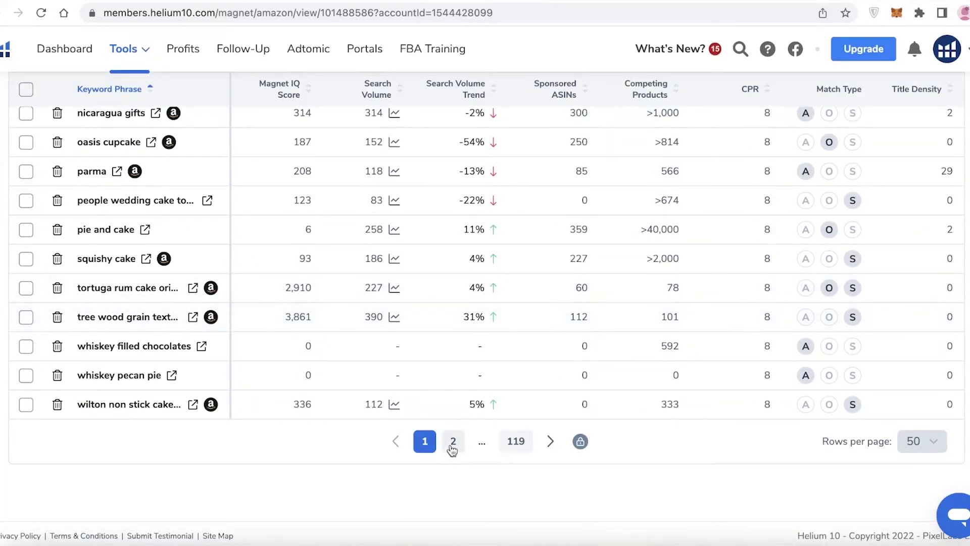
left_click(453, 441)
left_click(824, 213)
scroll(172, 253, "up", 10)
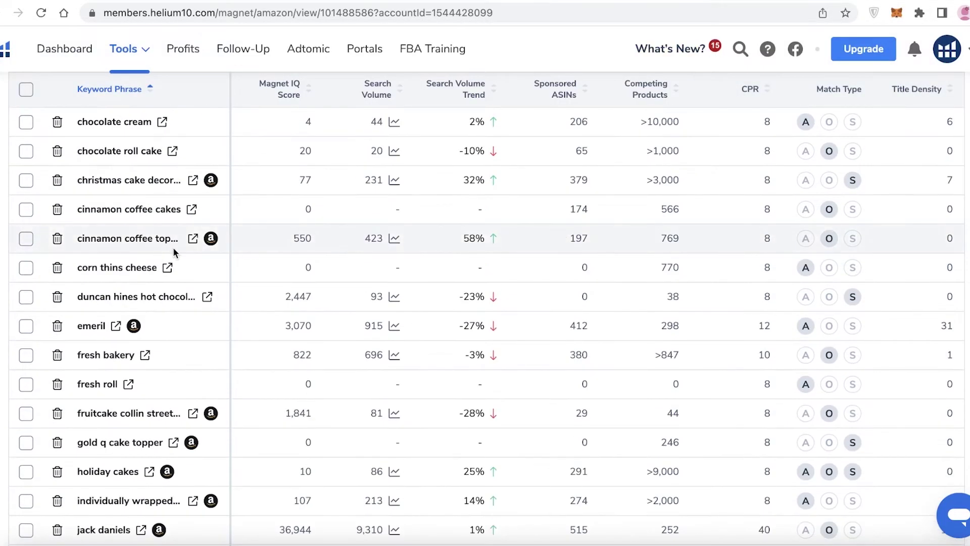
scroll(324, 210, "down", 5)
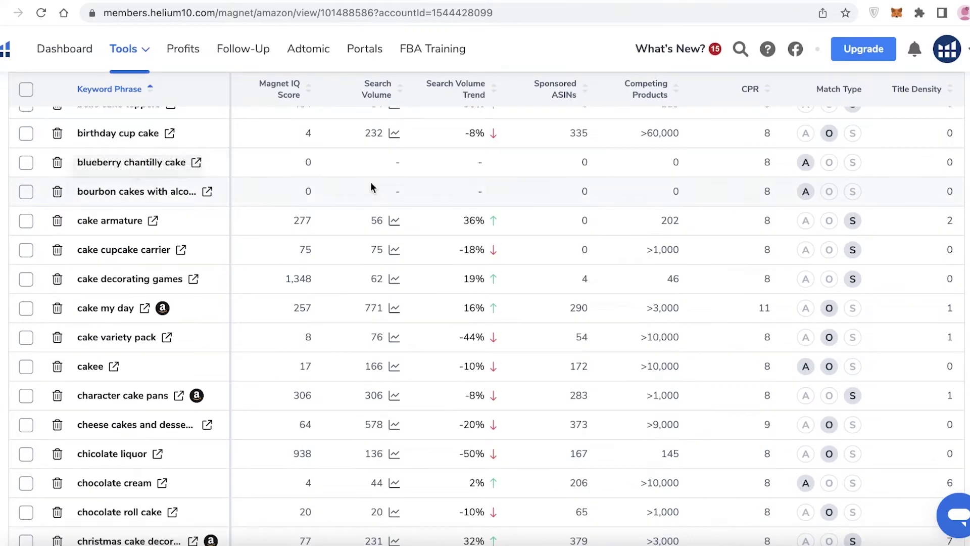
scroll(609, 198, "up", 3)
scroll(611, 199, "up", 8)
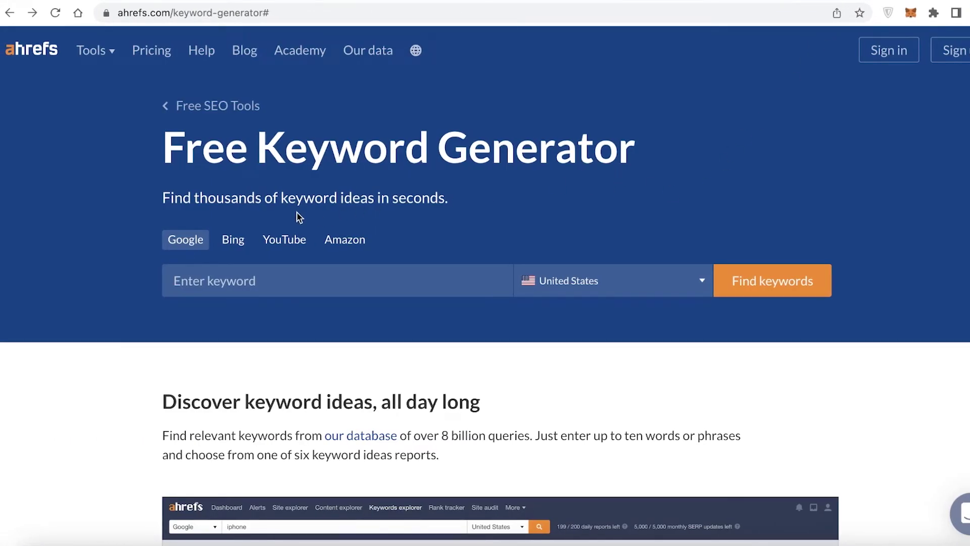
Sign in to Ahrefs with a Google account and open the Keywords Explorer tool
scroll(399, 199, "down", 1)
left_click(199, 229)
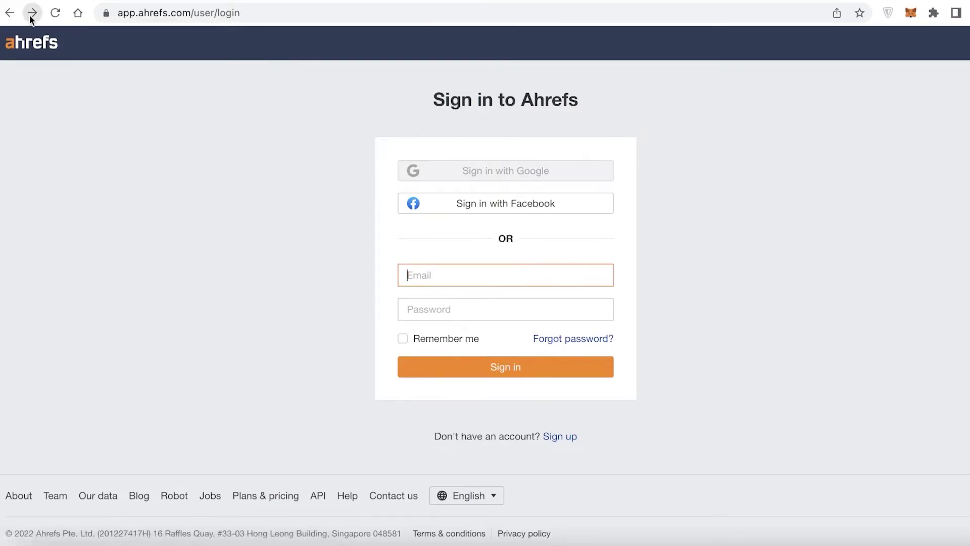
left_click(480, 175)
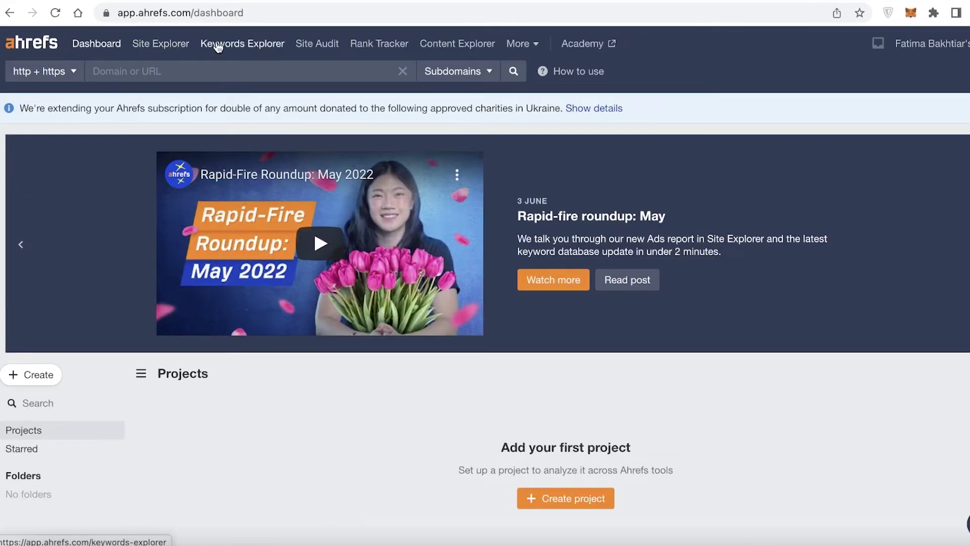
left_click(218, 44)
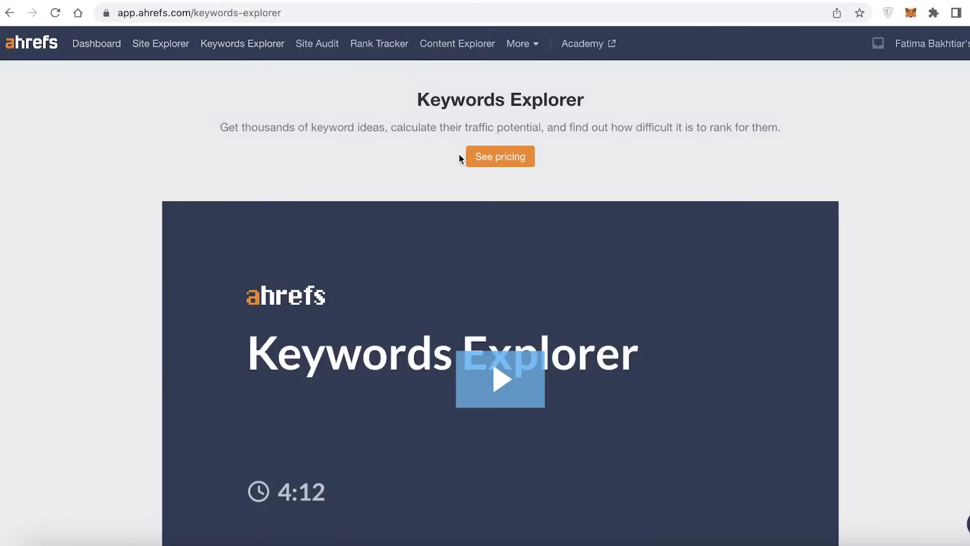
scroll(454, 161, "down", 3)
scroll(444, 172, "up", 3)
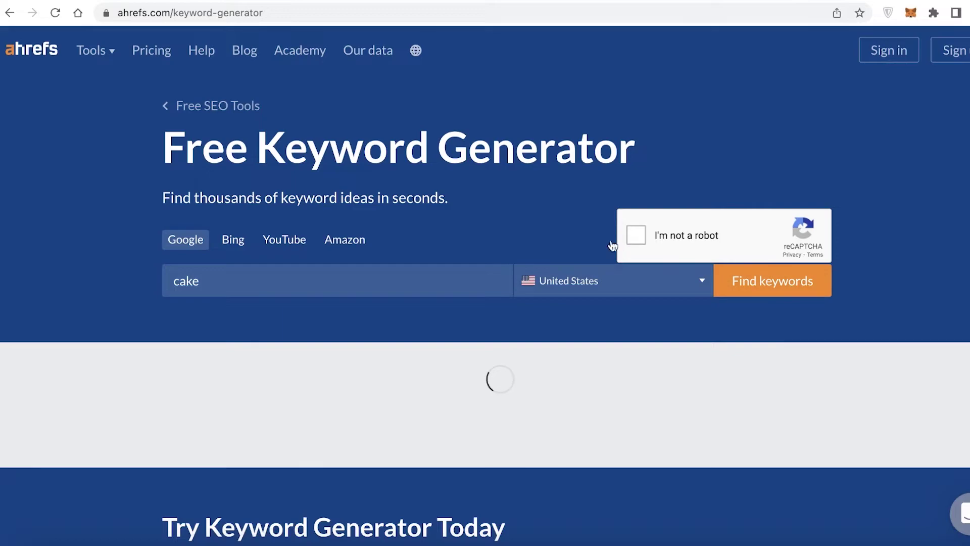
Tick the reCAPTCHA 'I'm not a robot' checkbox below the search bar
scroll(374, 230, "down", 5)
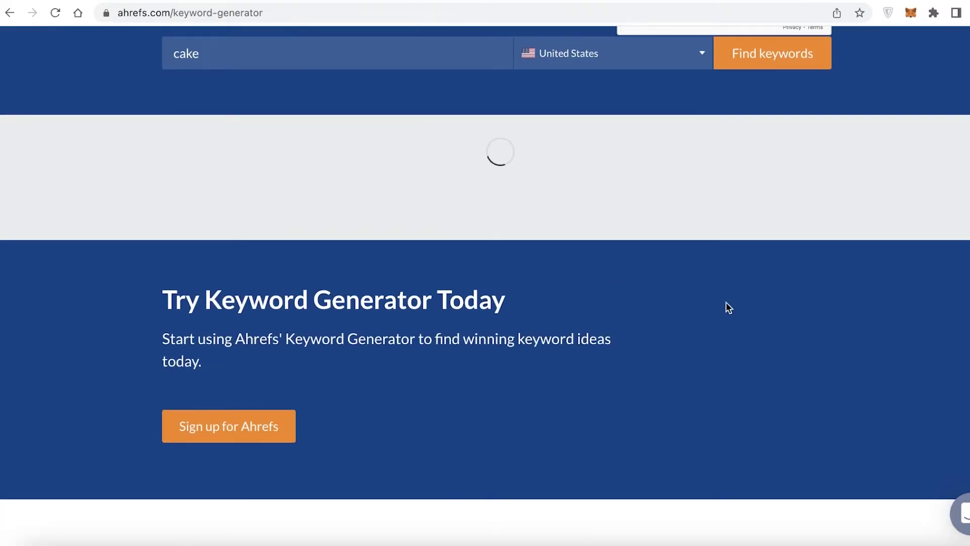
scroll(728, 308, "up", 5)
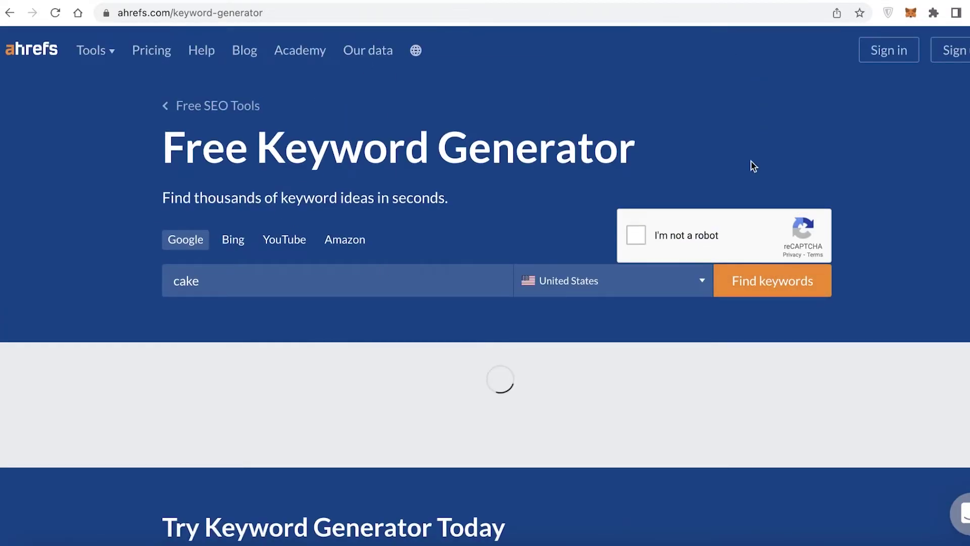
scroll(814, 145, "down", 10)
scroll(732, 99, "up", 10)
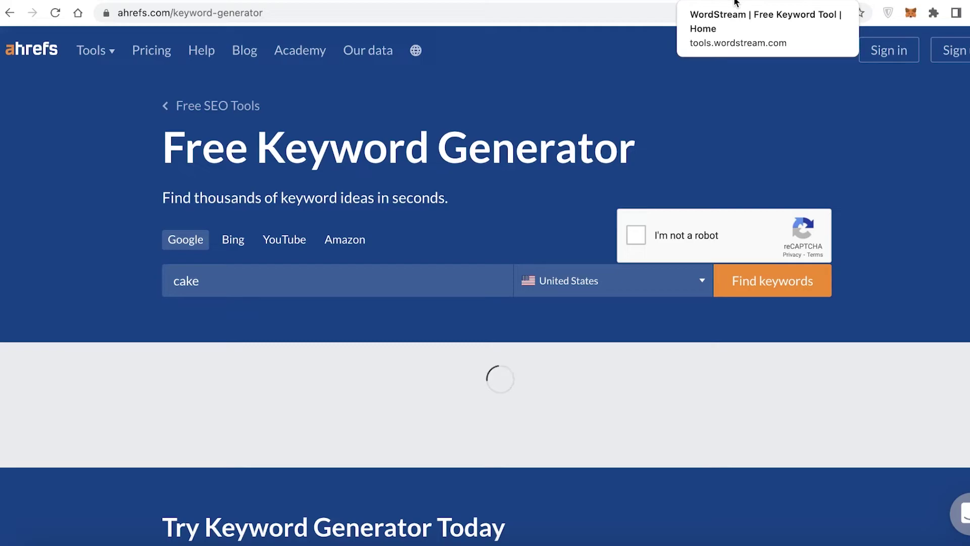
left_click(632, 233)
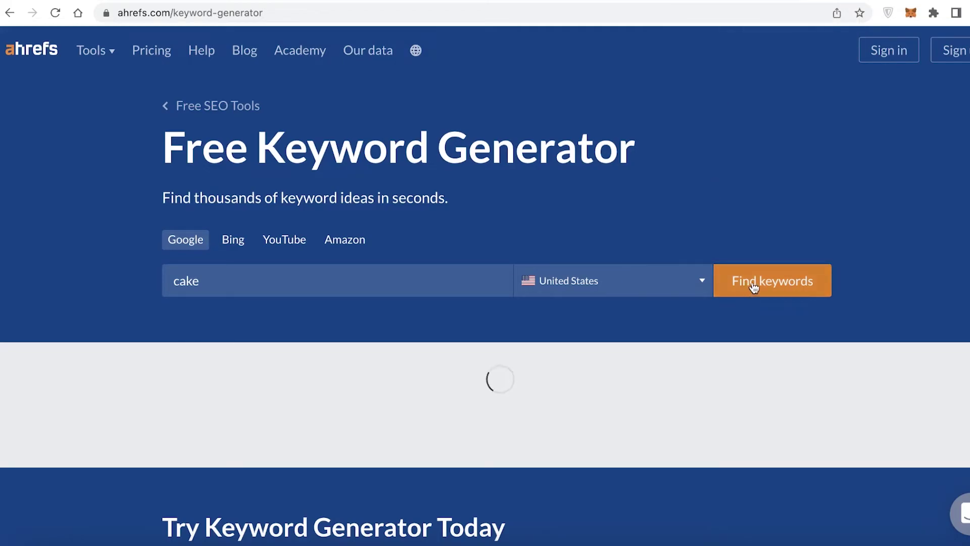
Let the 'cake' keyword ideas table load, briefly highlighting the keyword 'nothing bundt cake'
scroll(754, 287, "down", 8)
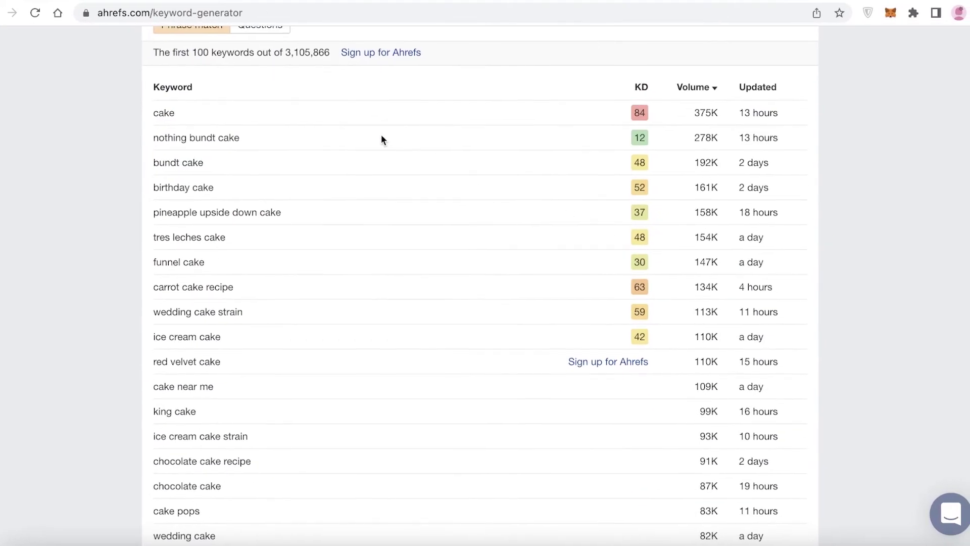
scroll(669, 172, "up", 1)
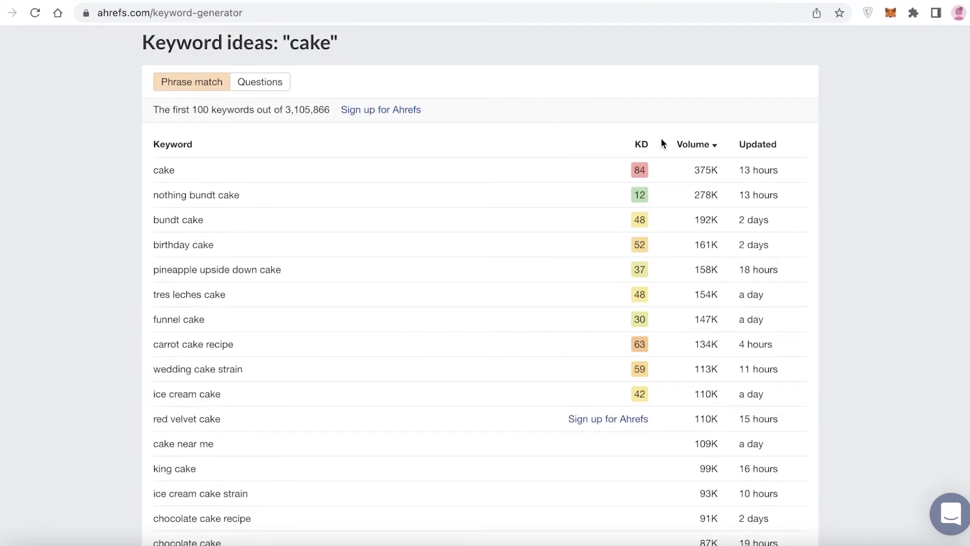
mouse_move(649, 152)
left_click_drag(149, 194, 282, 206)
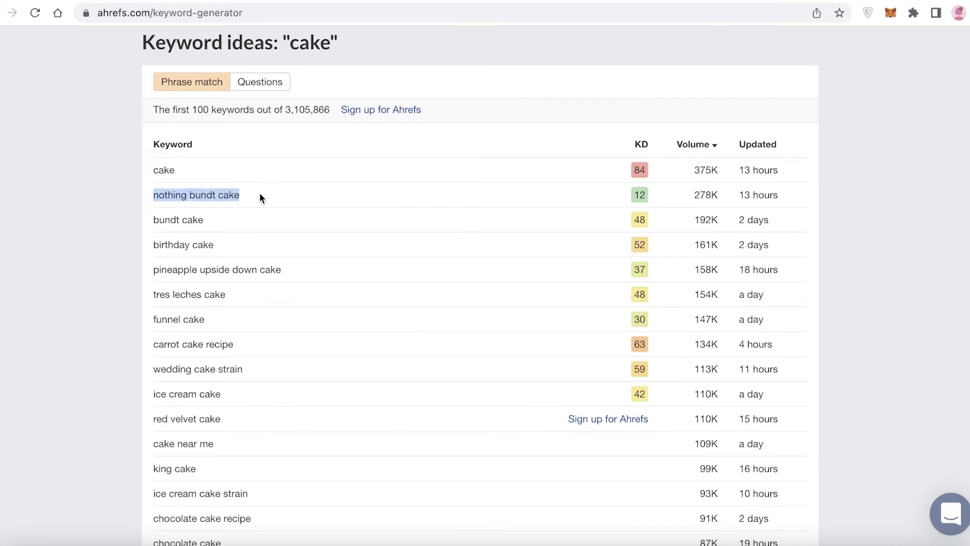
left_click(193, 192)
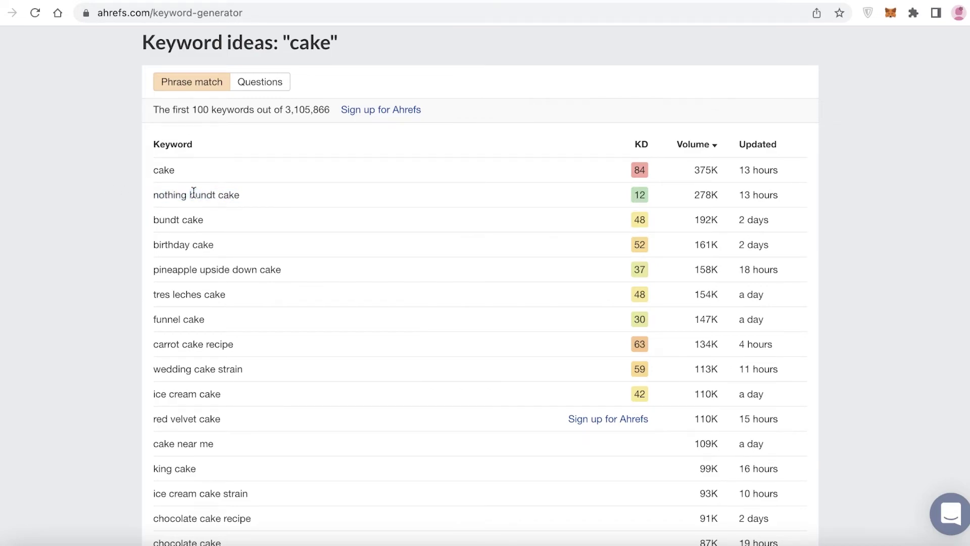
Scroll through the Phrase match results sorted by Volume, reviewing each keyword's KD value
scroll(729, 190, "up", 7)
scroll(597, 253, "down", 7)
scroll(394, 183, "up", 7)
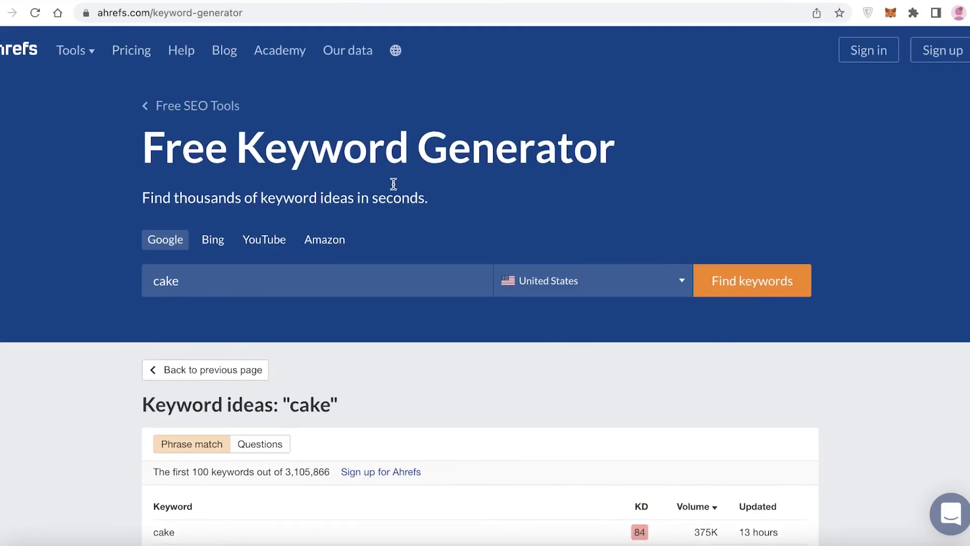
scroll(581, 173, "down", 15)
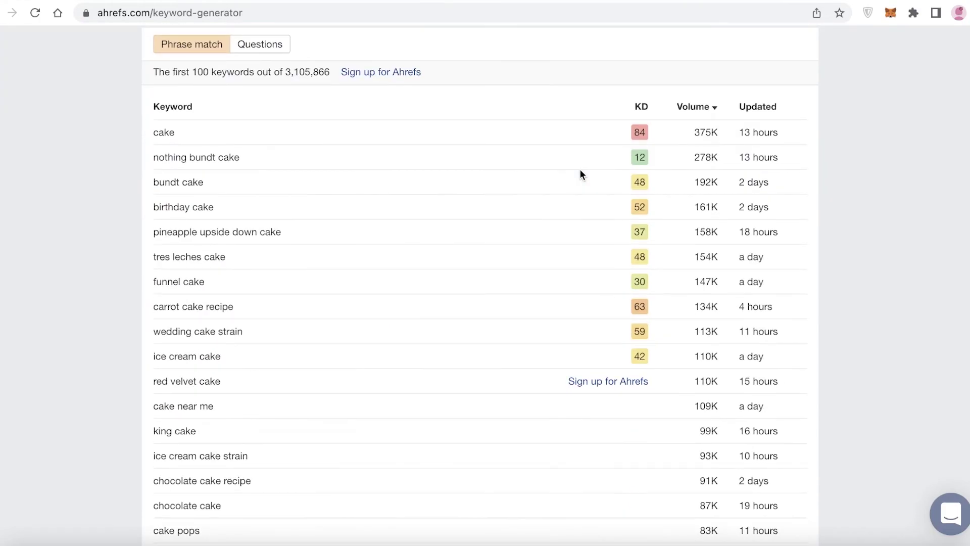
scroll(581, 174, "up", 8)
scroll(589, 178, "down", 3)
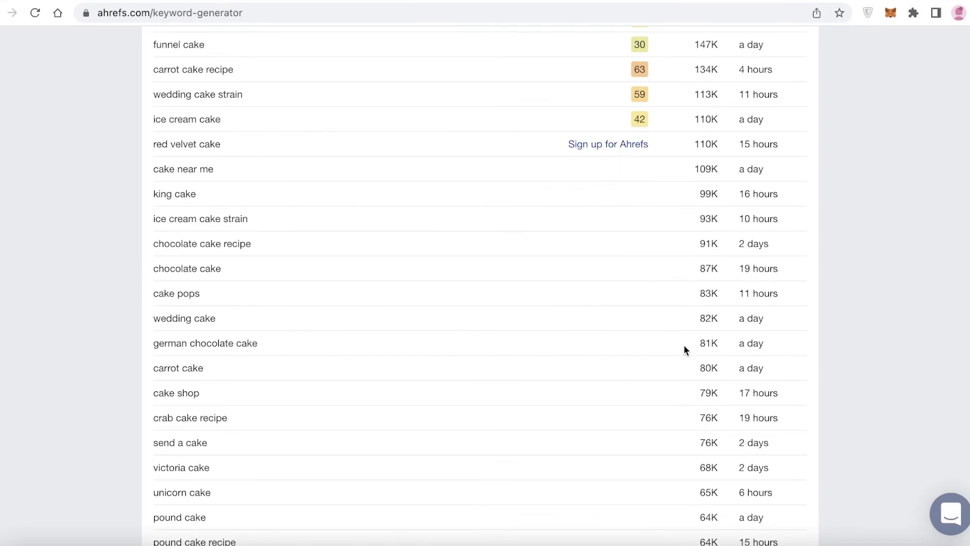
scroll(537, 193, "down", 15)
scroll(580, 326, "up", 20)
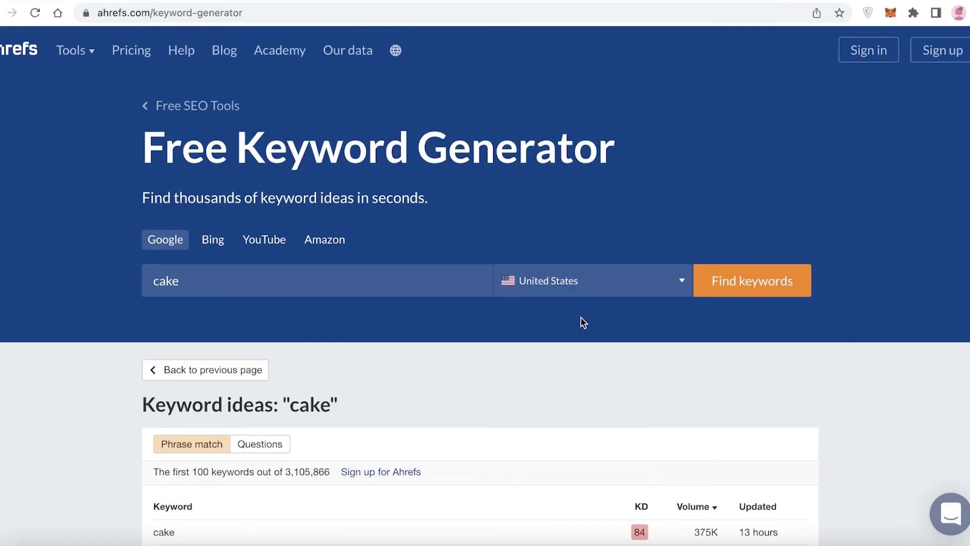
scroll(580, 317, "down", 20)
scroll(237, 96, "up", 20)
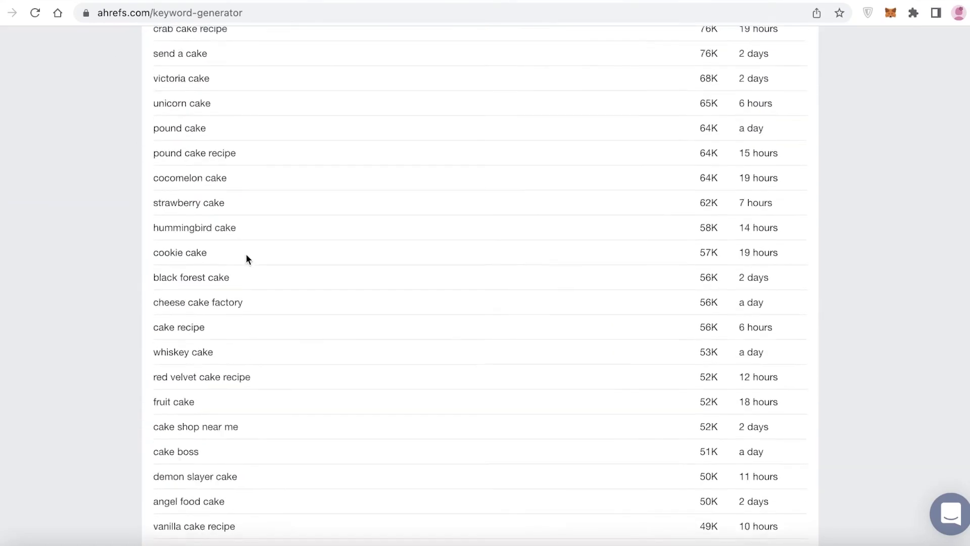
scroll(290, 214, "down", 12)
scroll(678, 217, "up", 12)
scroll(702, 237, "up", 2)
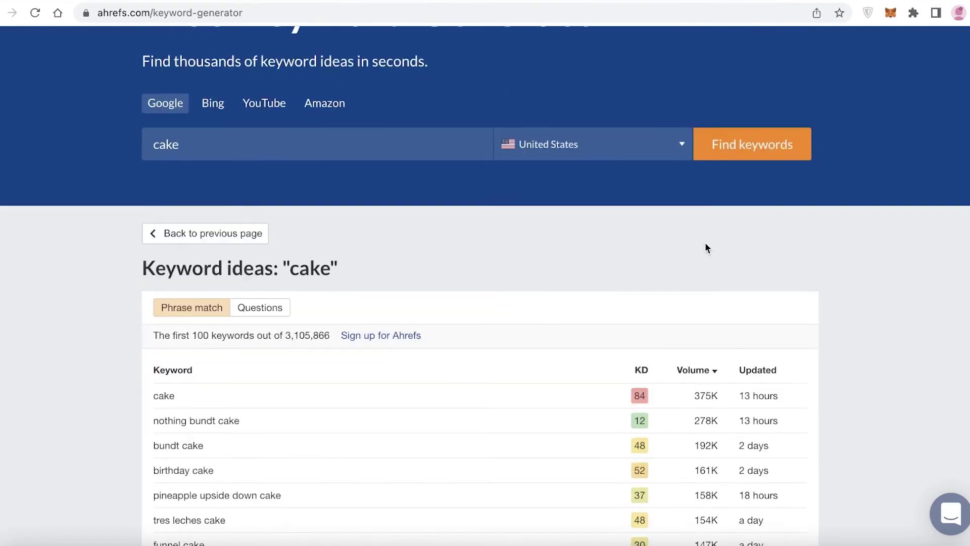
scroll(672, 222, "down", 10)
scroll(563, 247, "up", 5)
scroll(425, 270, "up", 3)
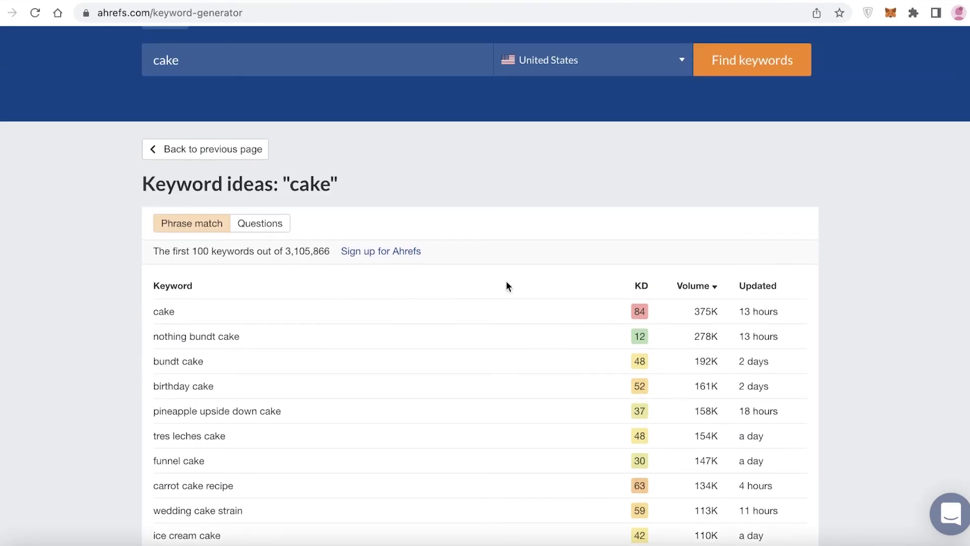
scroll(510, 281, "down", 9)
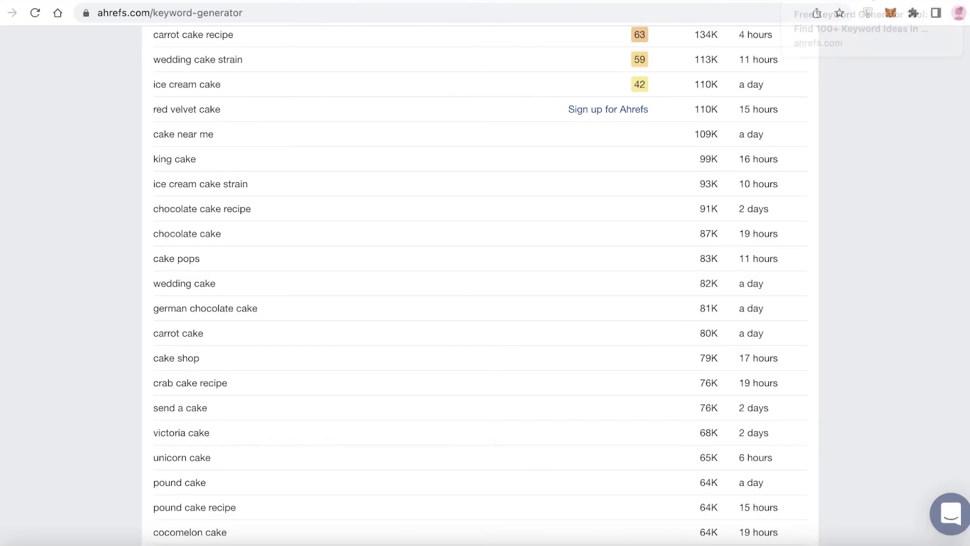
scroll(585, 233, "up", 4)
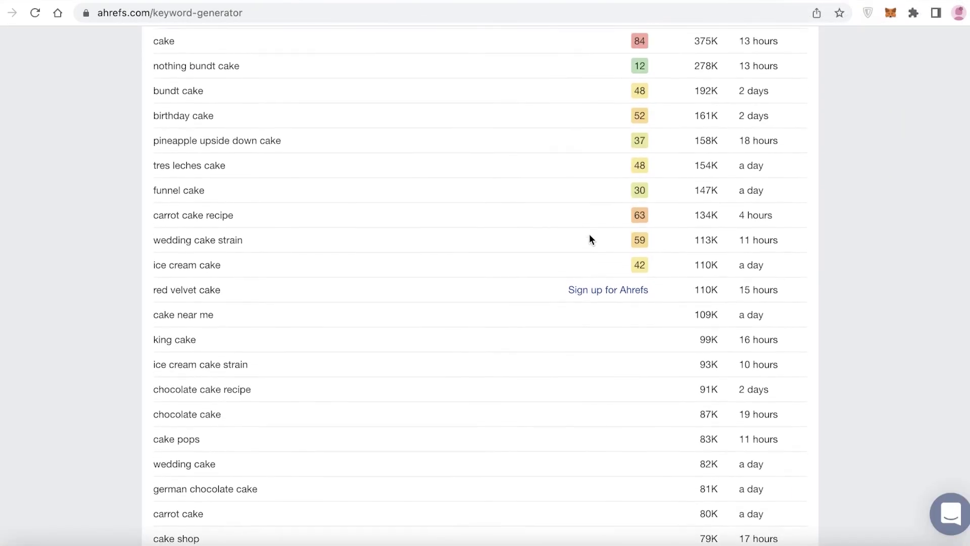
scroll(588, 238, "up", 1)
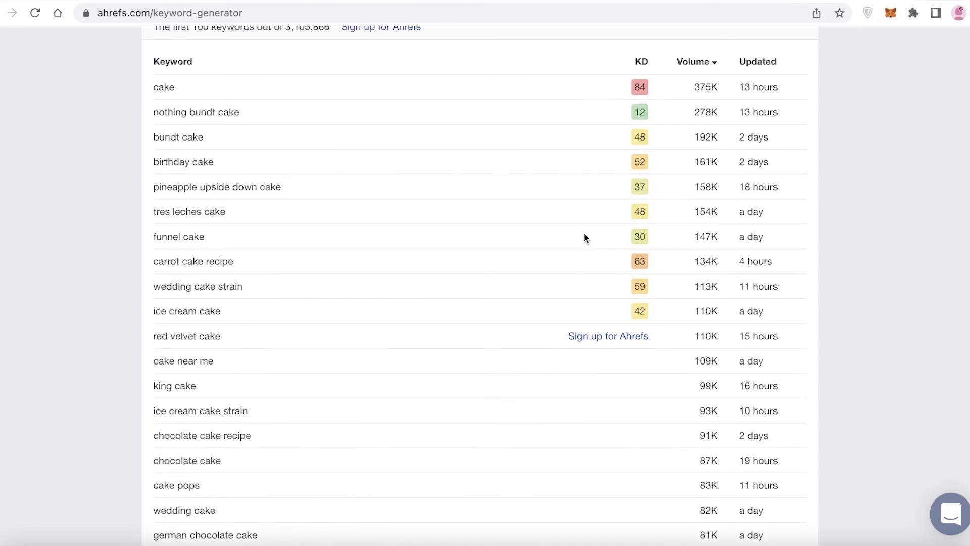
scroll(585, 237, "up", 10)
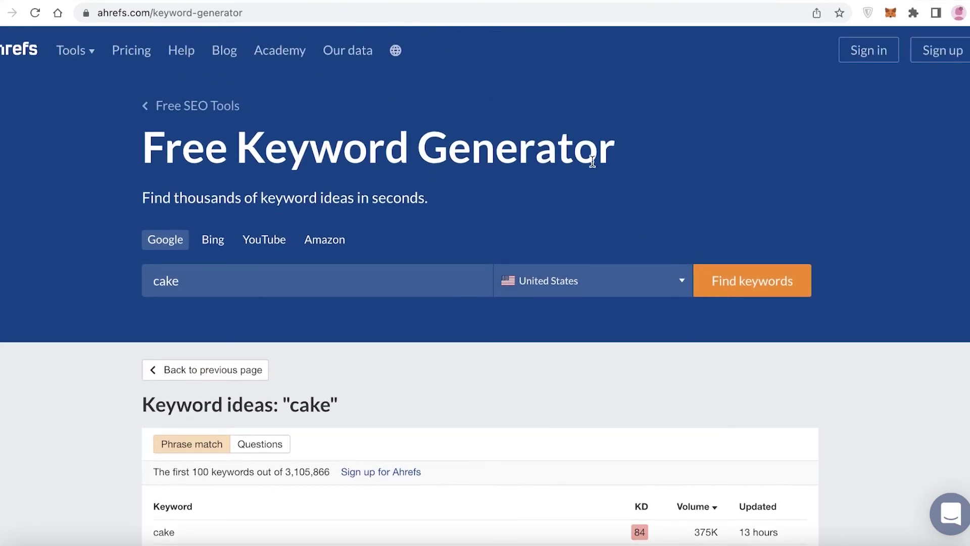